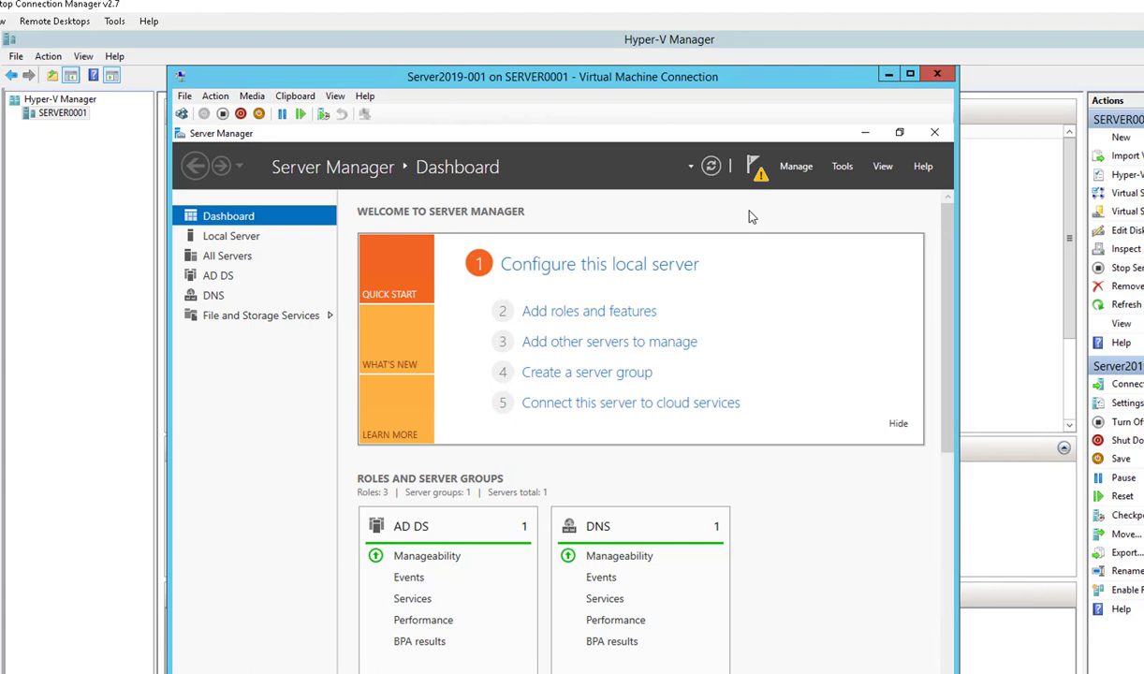
Step: Show the pending Server Manager notifications to reveal the post-deployment configuration task
left_click(760, 174)
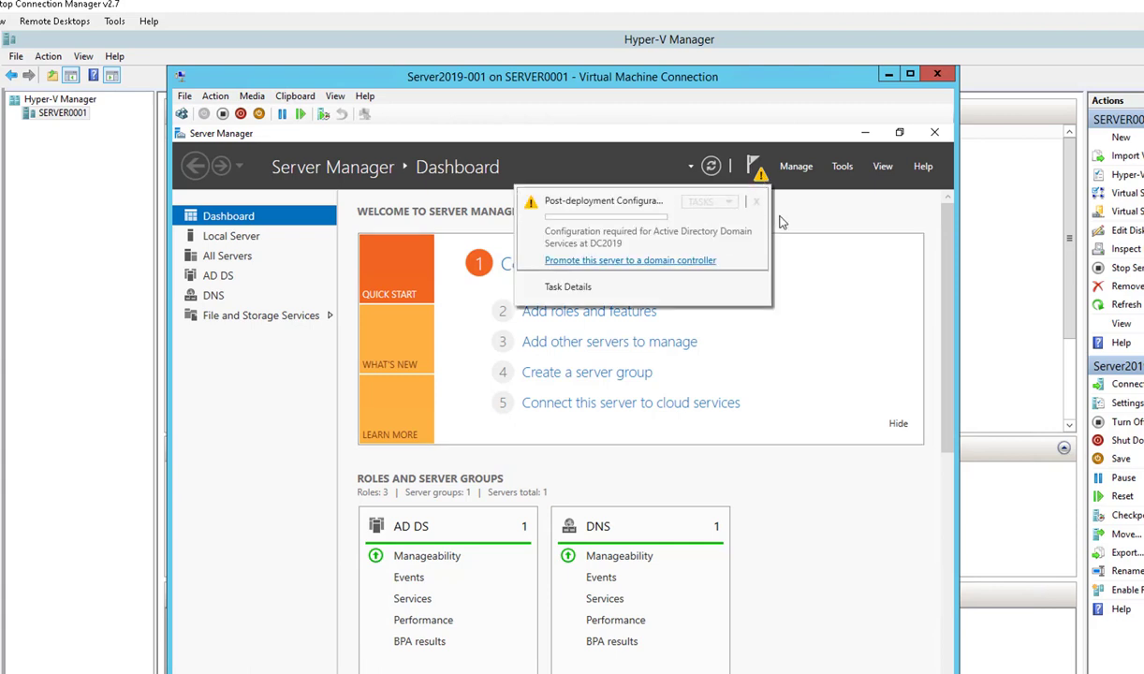
Step: Start domain controller promotion, adding a new Child Domain to an existing forest
left_click(762, 182)
left_click(621, 262)
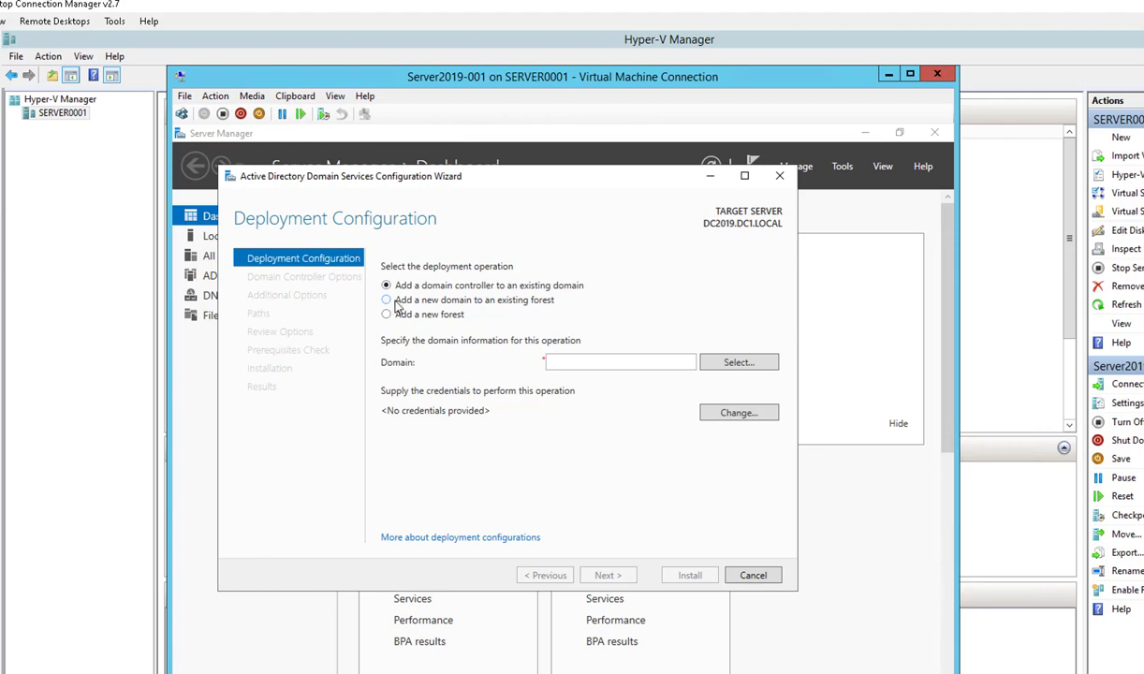
left_click(397, 307)
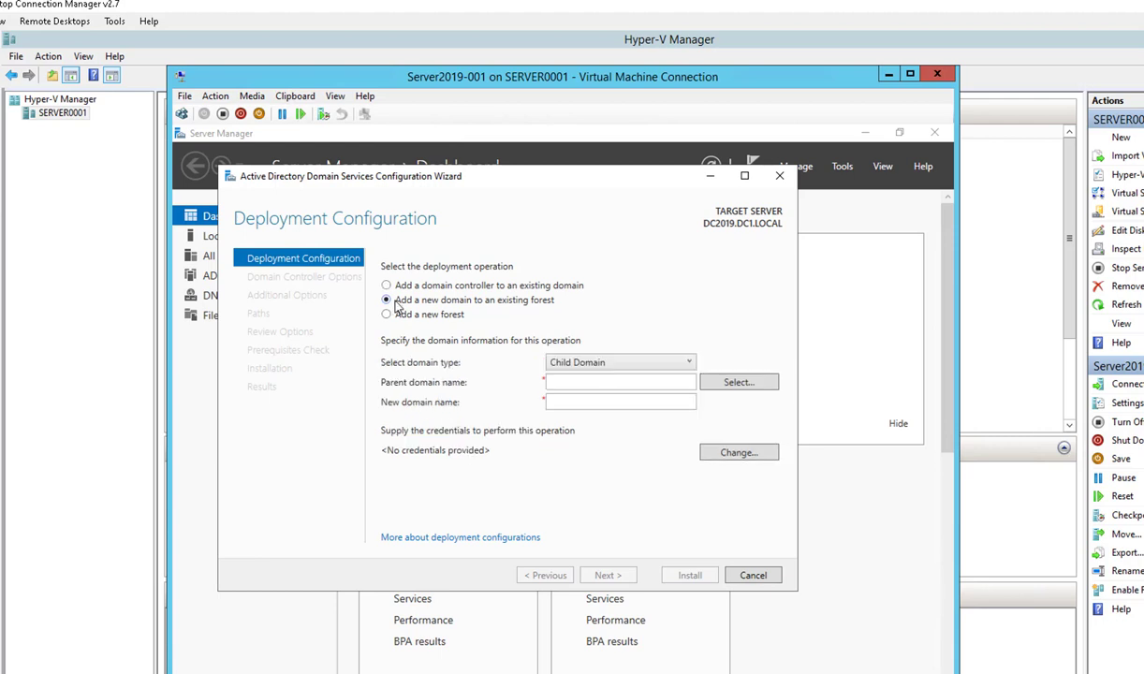
left_click(564, 363)
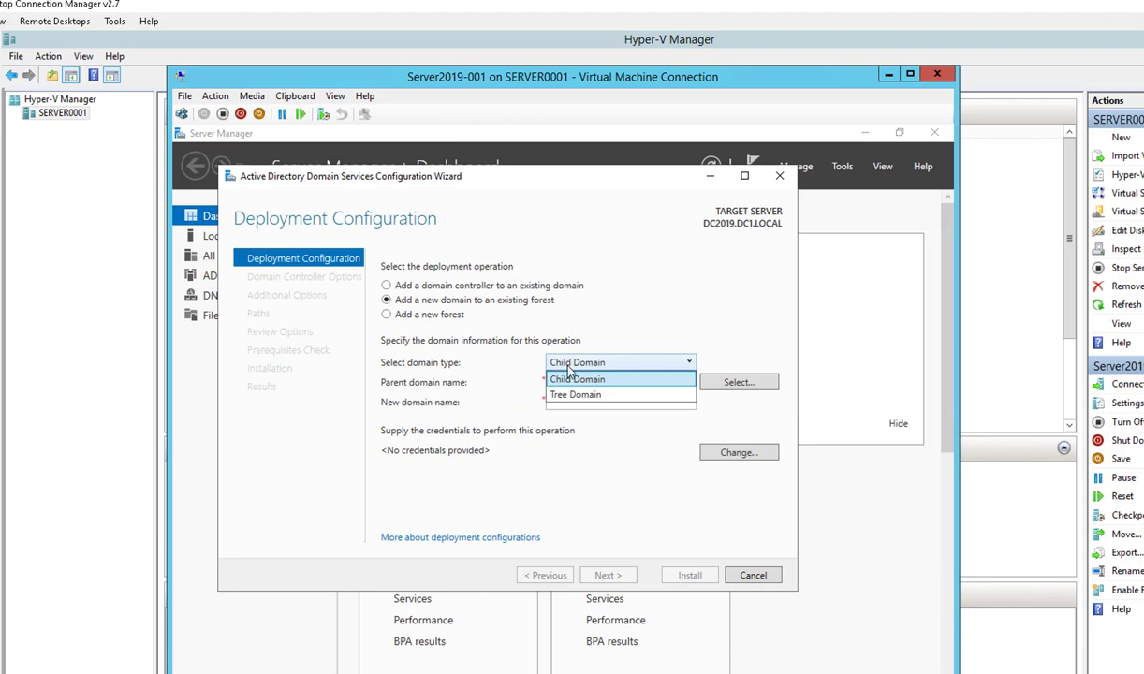
left_click(568, 368)
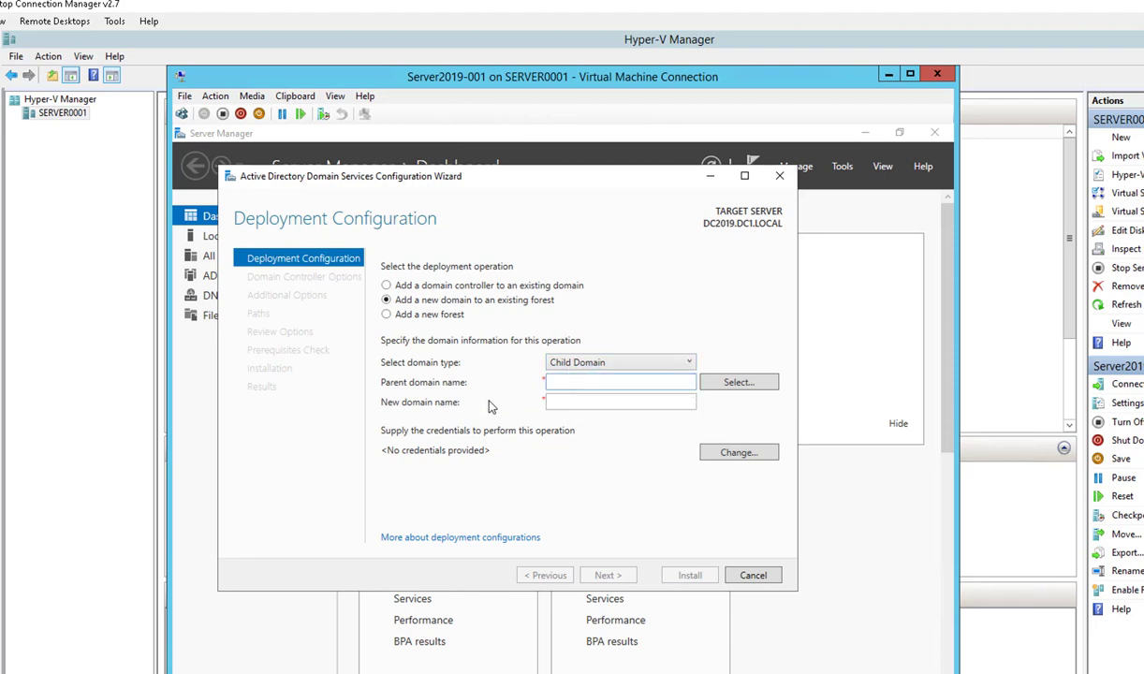
Step: Supply the domain administrator account and password to browse the forest for a parent domain
left_click(710, 385)
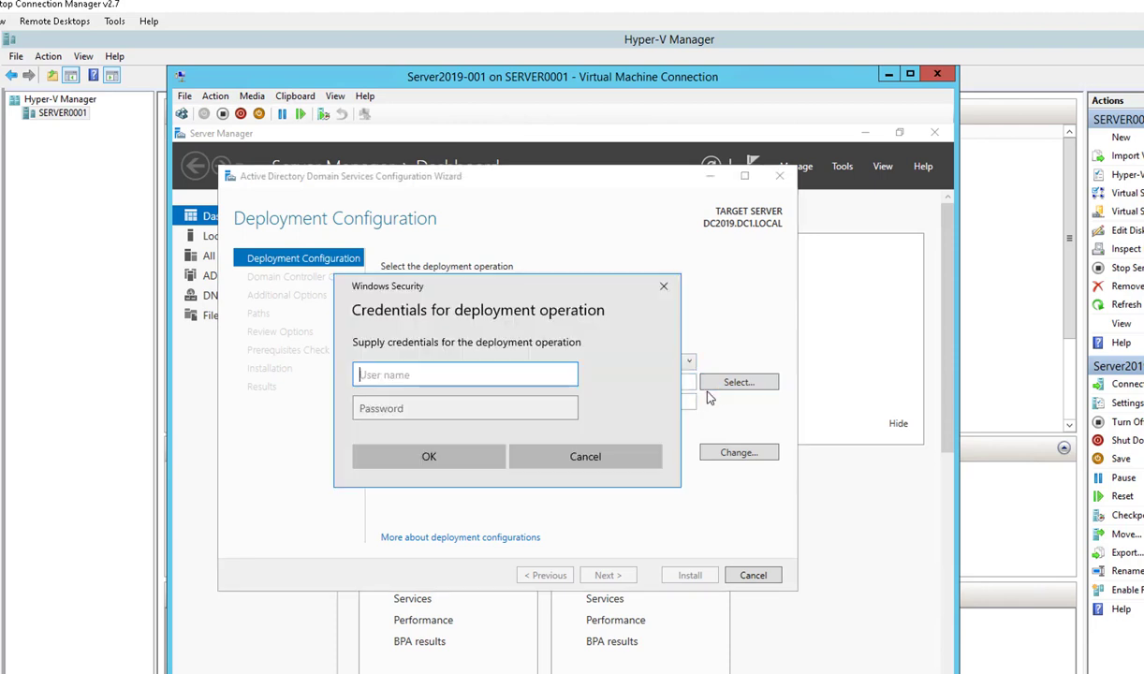
left_click(599, 456)
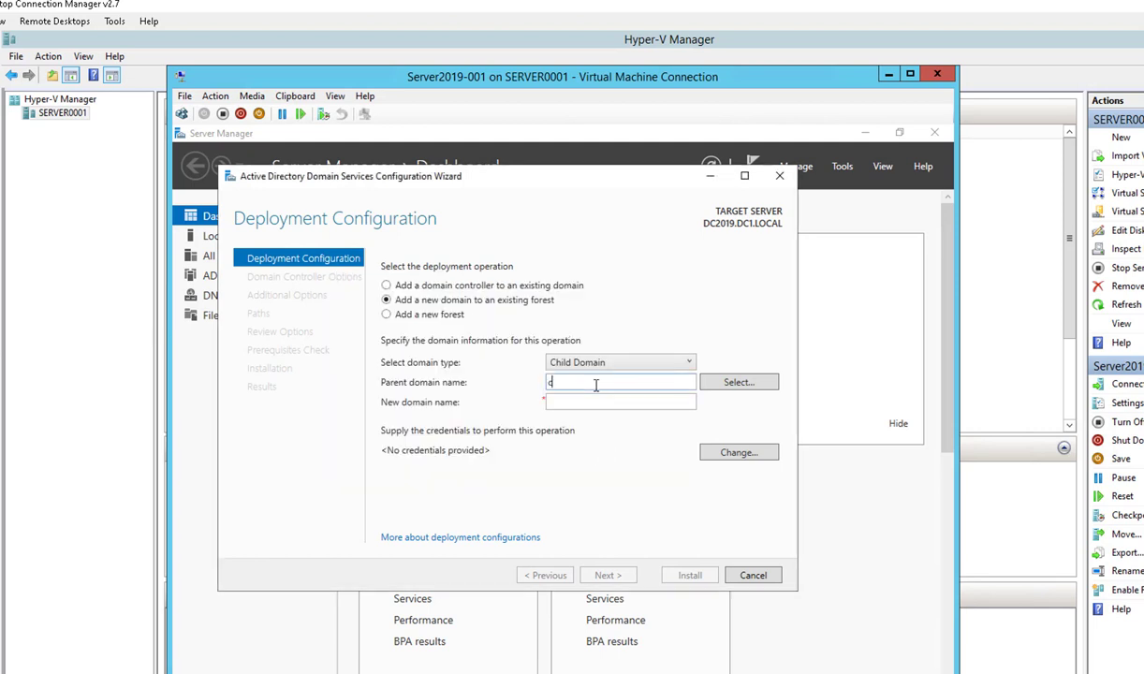
left_click(595, 385)
type("carsoncloud")
type(".lca")
type("ocal")
left_click(748, 386)
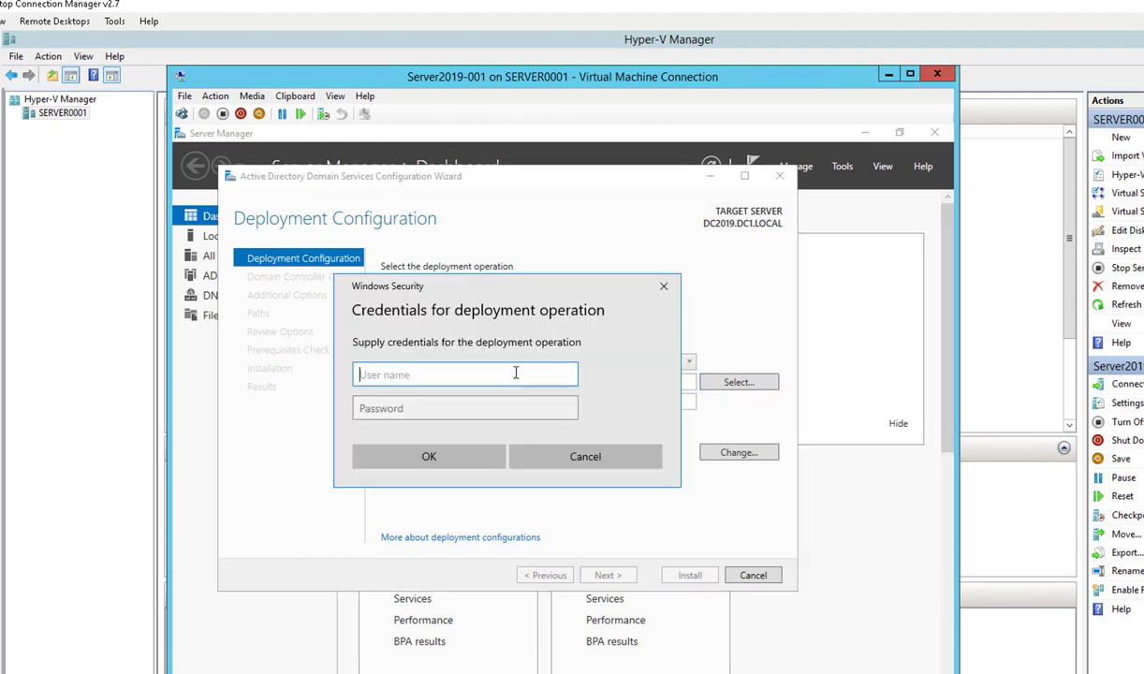
type("carsoncloud\\carson")
key("Tab")
type("P")
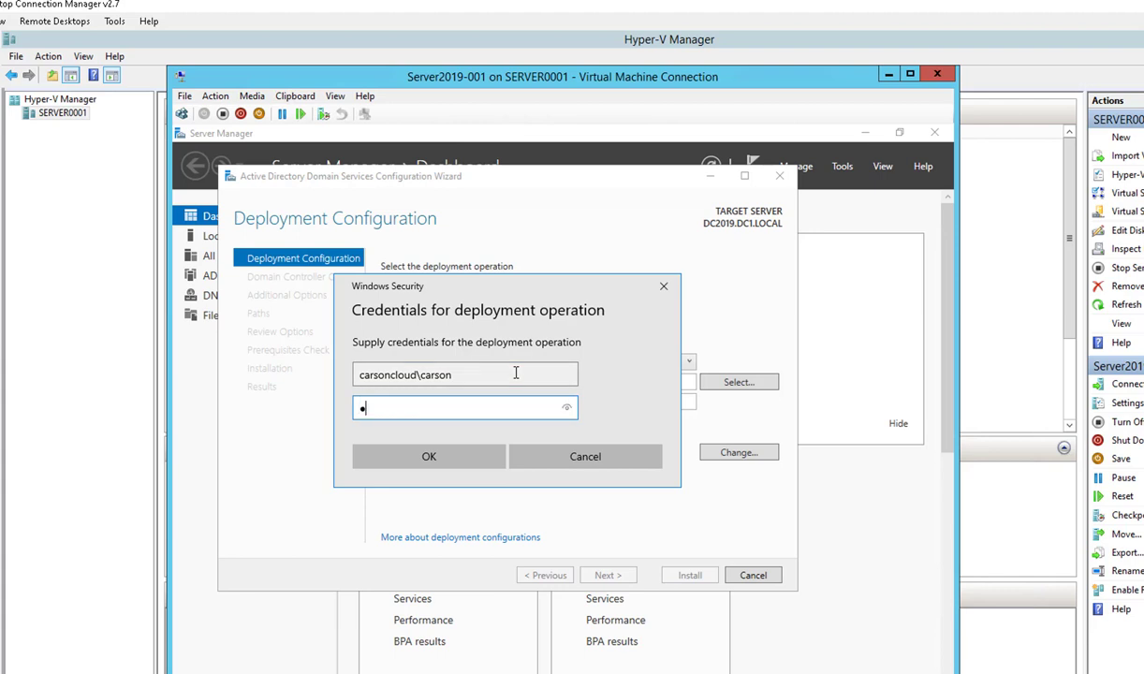
type("assword1")
left_click(458, 454)
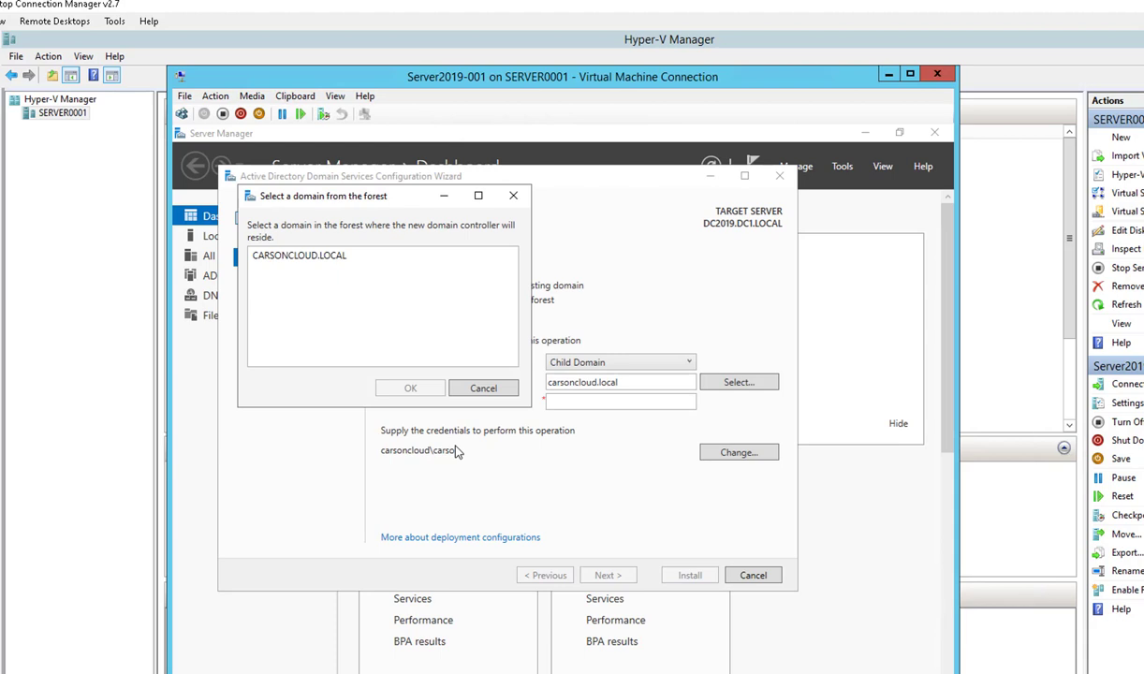
Step: Pick CARSONCLOUD.LOCAL as the parent domain and enter DC1 as the new domain name
left_click(317, 247)
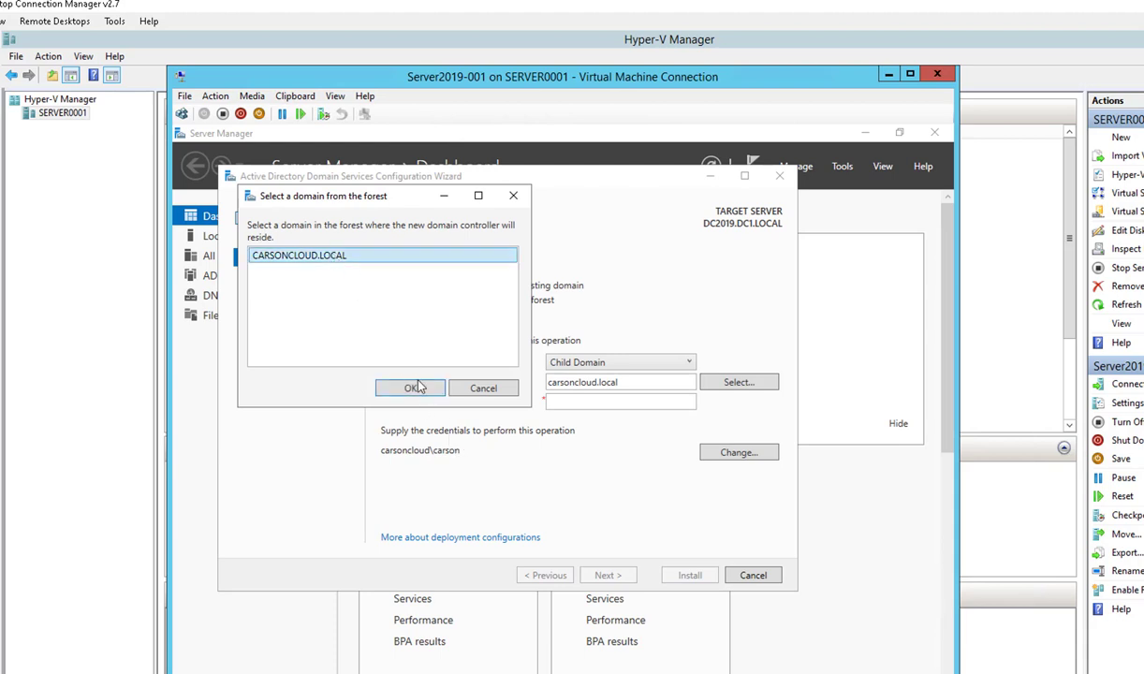
left_click(410, 390)
left_click(582, 402)
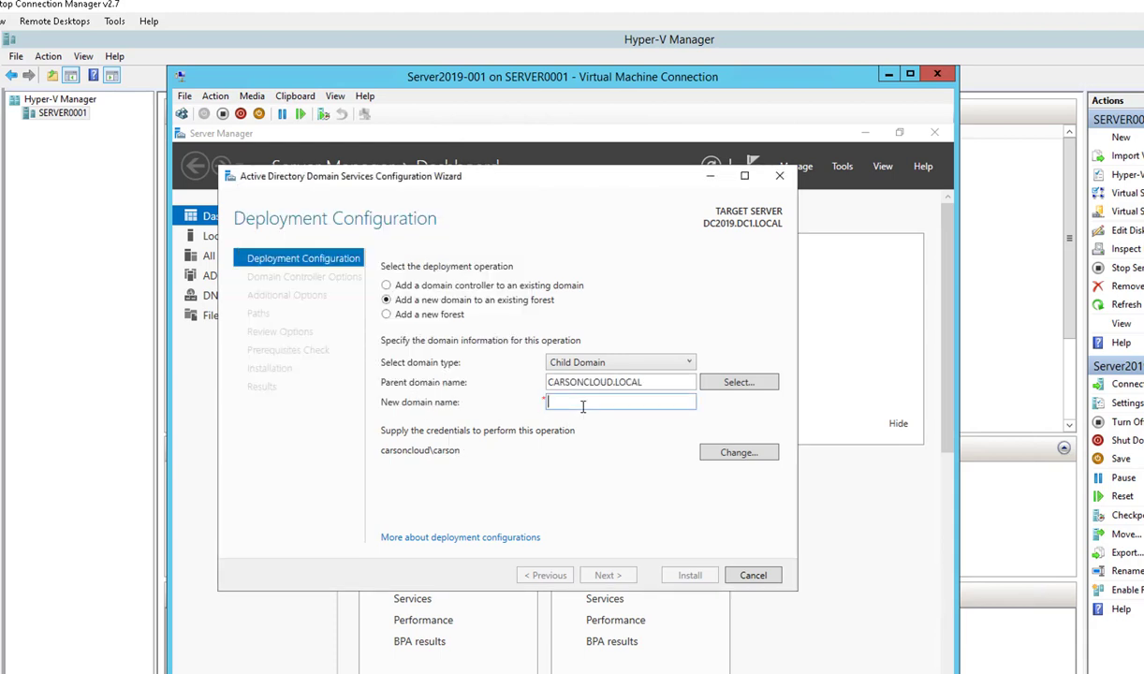
type("DC1")
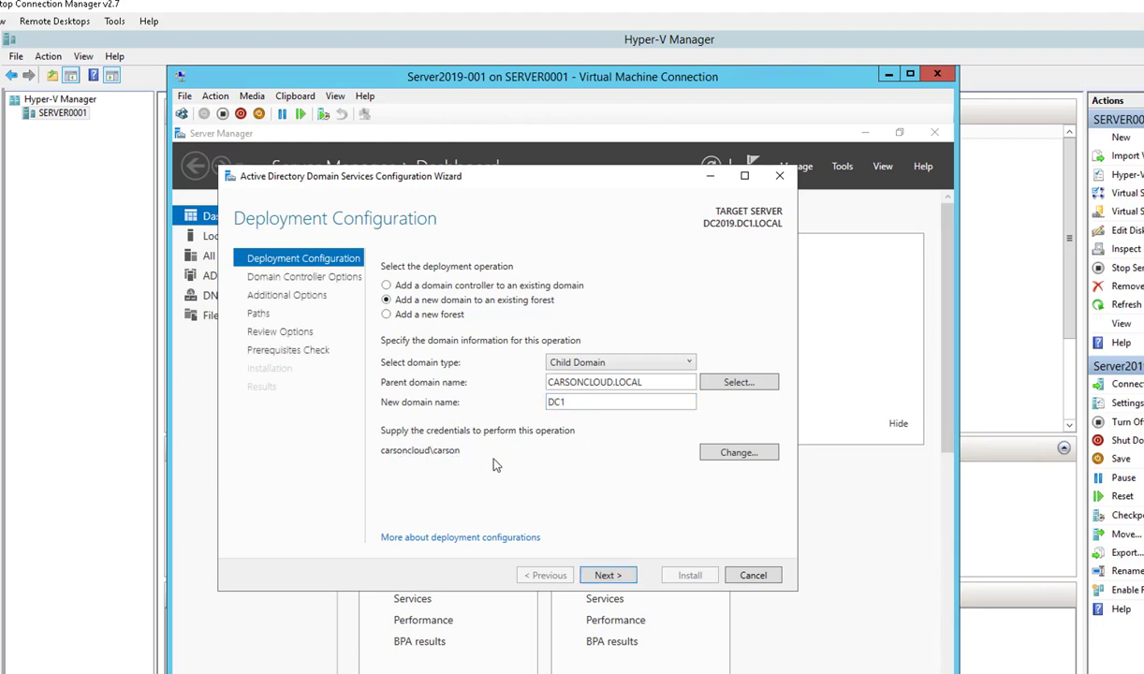
Step: Keep site Default-First-Site-Name and enter and confirm the Directory Services Restore Mode password
left_click(605, 576)
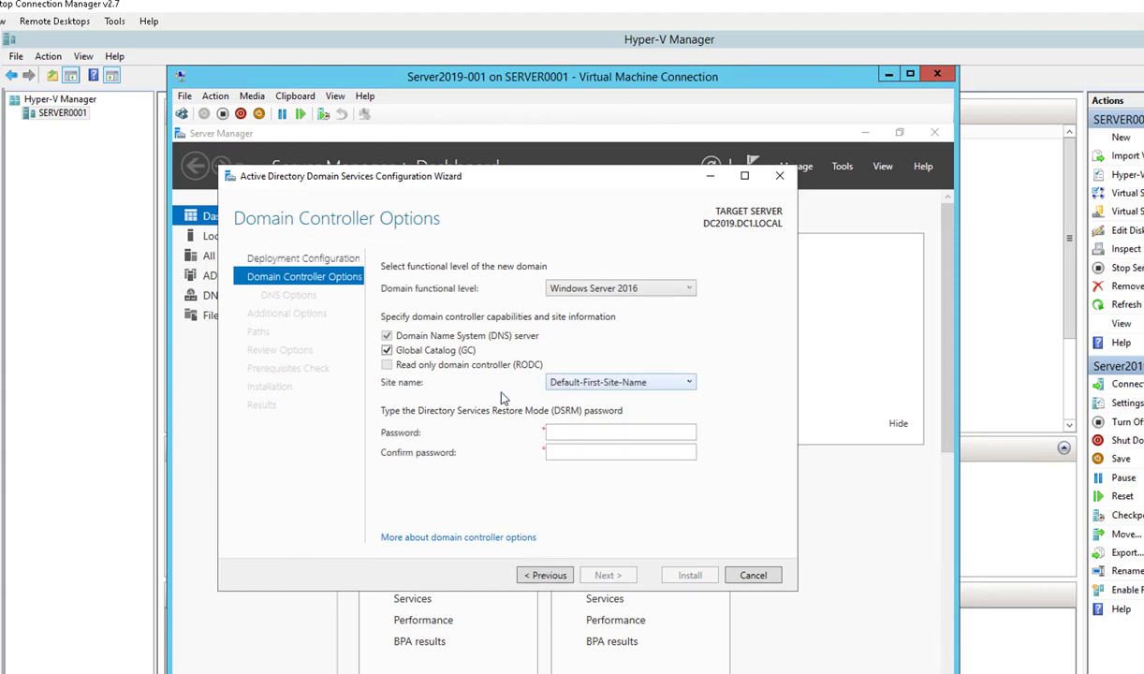
left_click(574, 390)
left_click(580, 397)
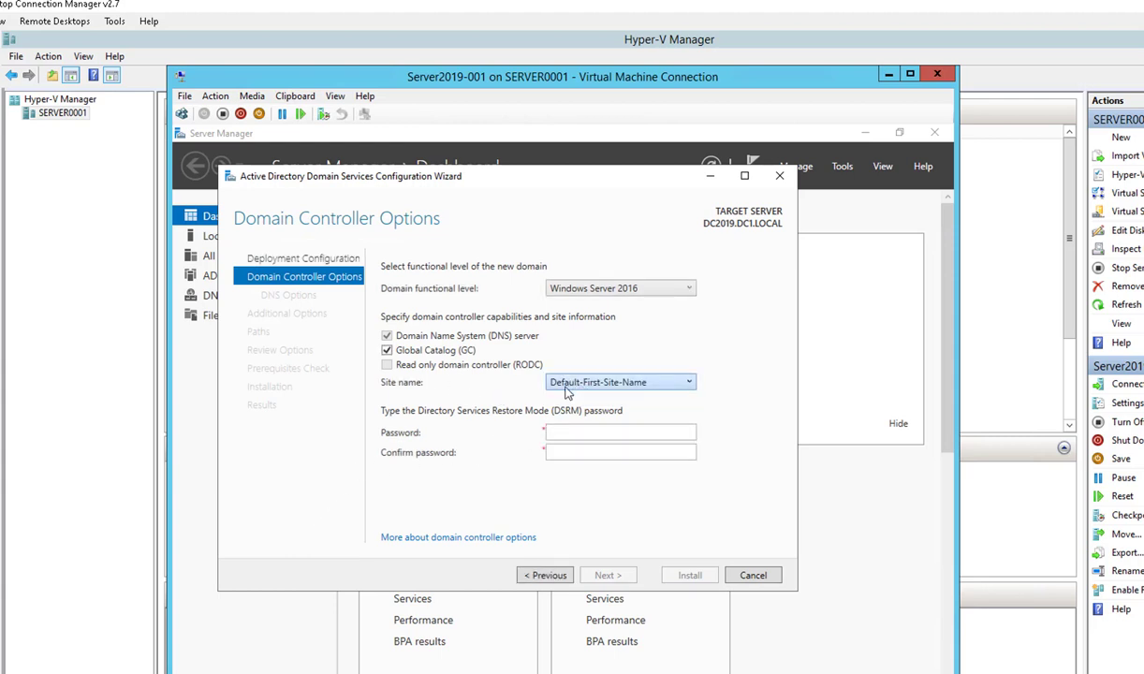
left_click(561, 433)
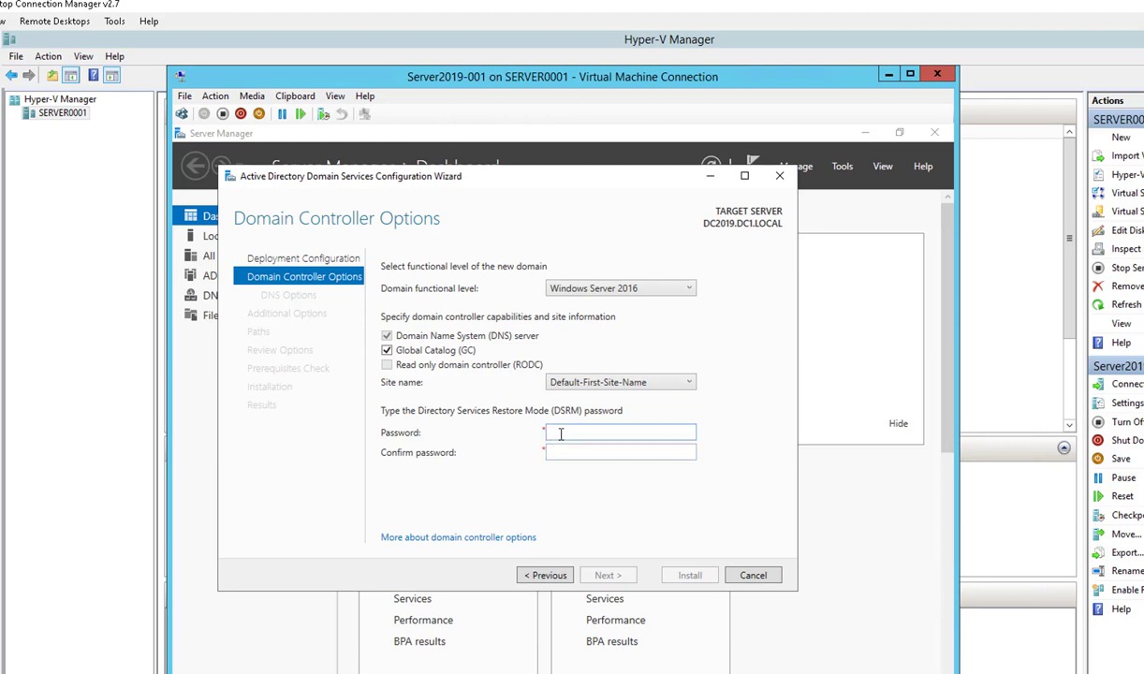
type("P@ssw0rd12")
key("Tab")
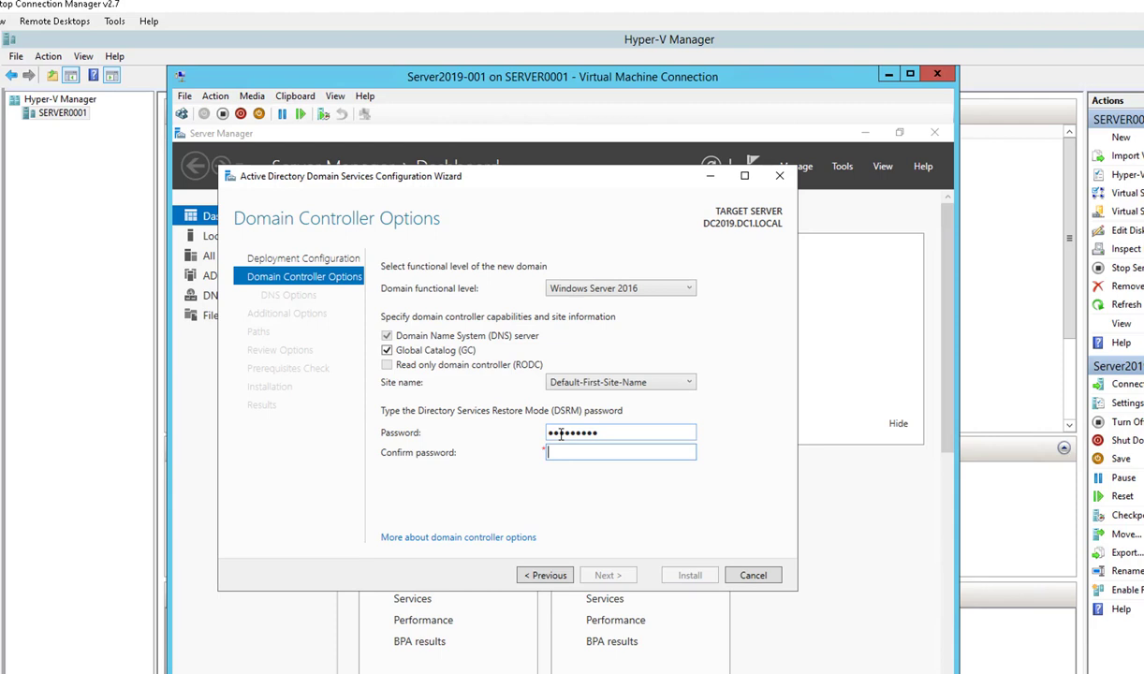
type("P@ssw0rd12")
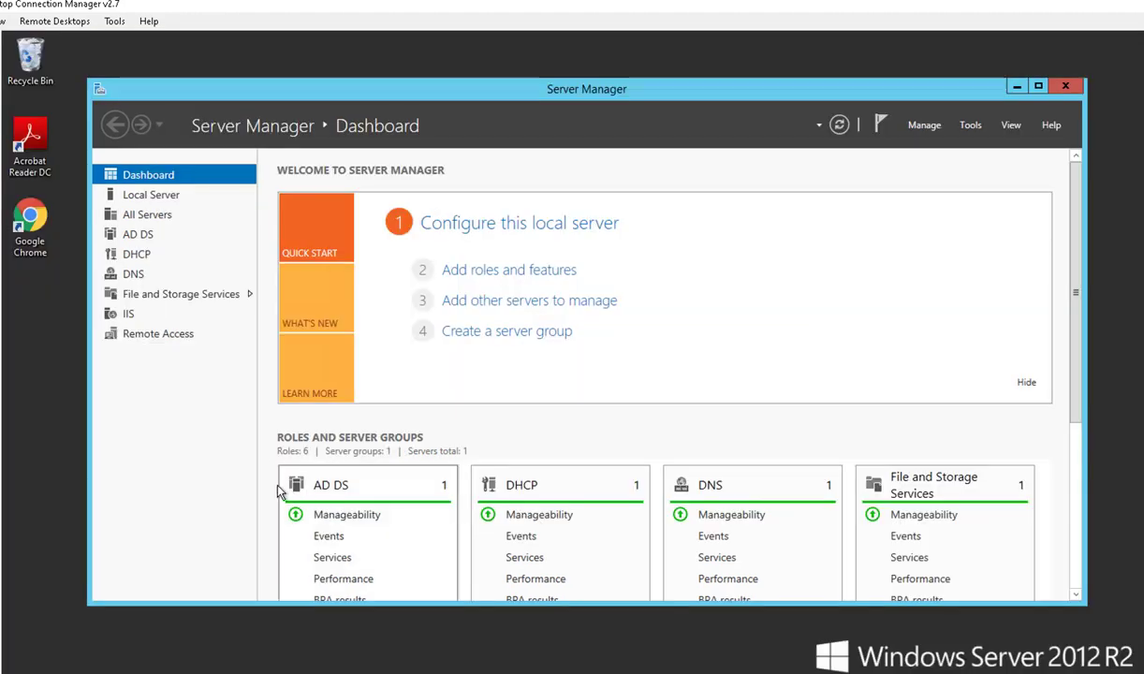
Step: Open Active Directory Domains and Trusts from Administrative Tools and select CARSONCLOUD.LOCAL
mouse_move(91, 672)
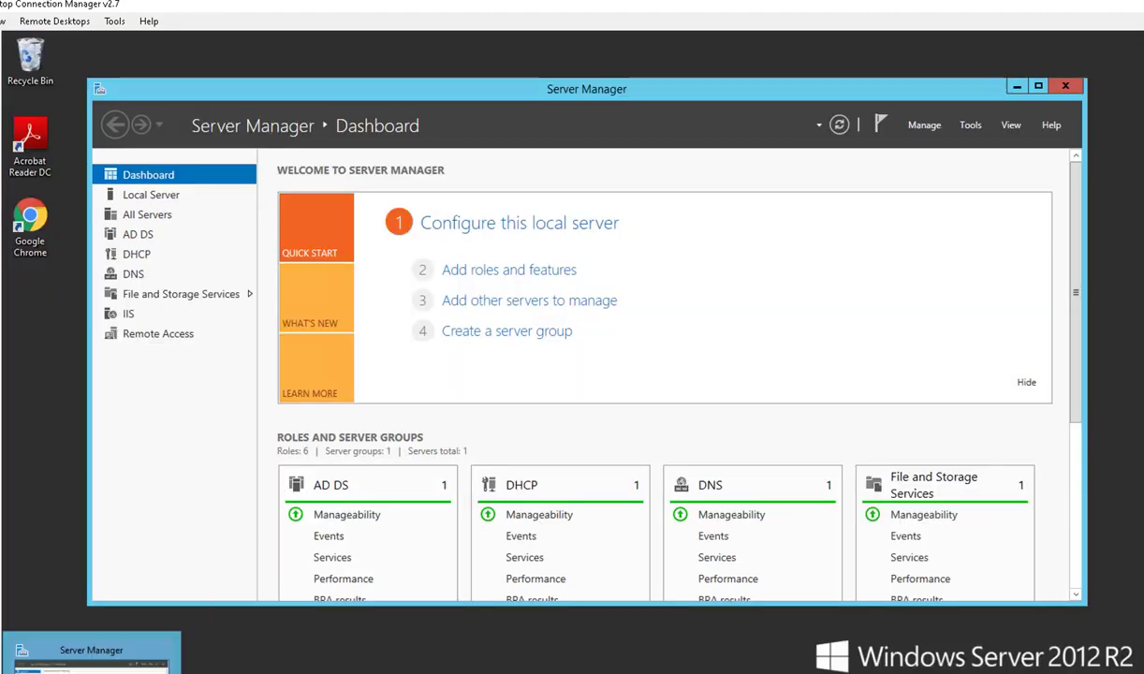
key("super")
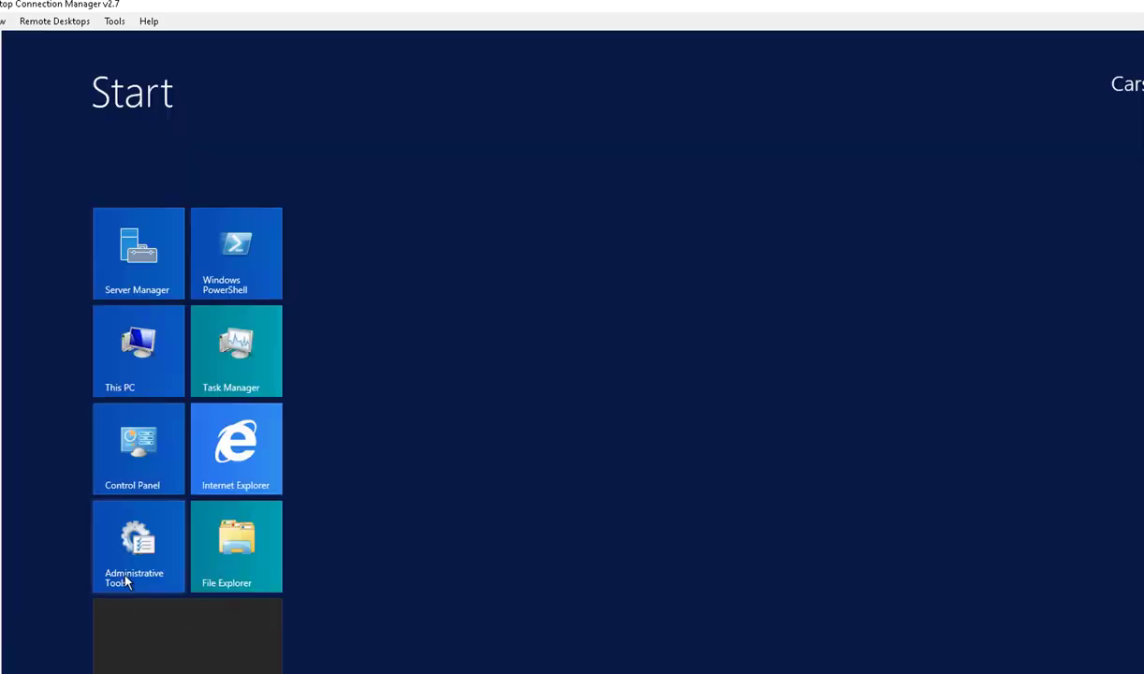
left_click(123, 555)
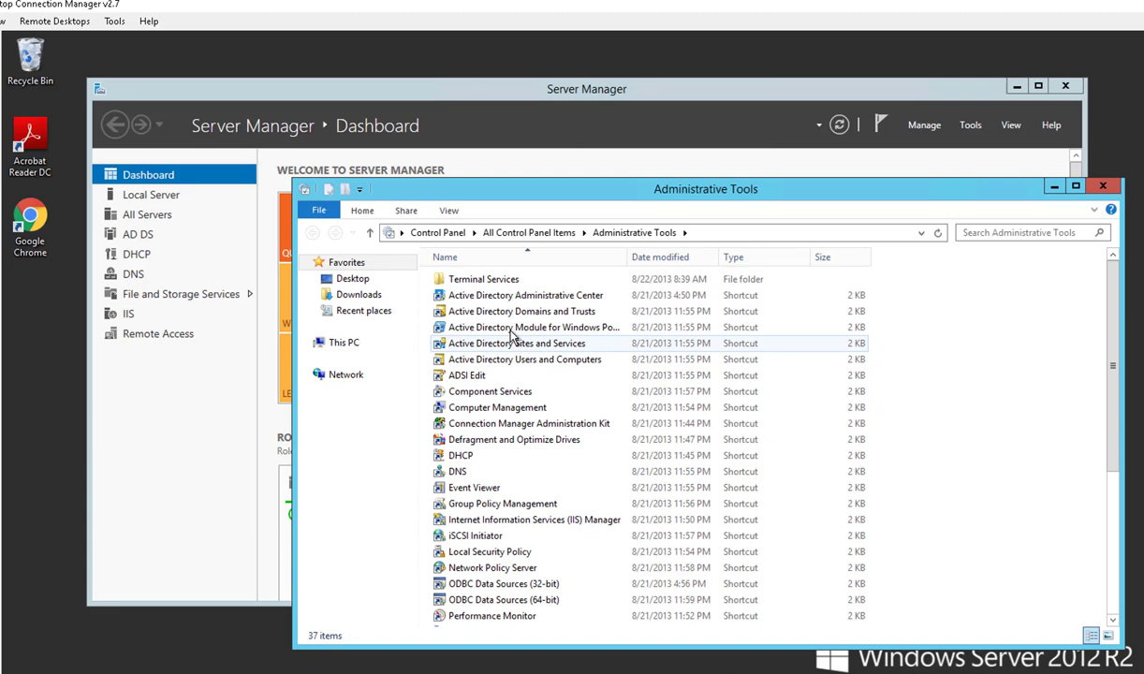
left_click(506, 311)
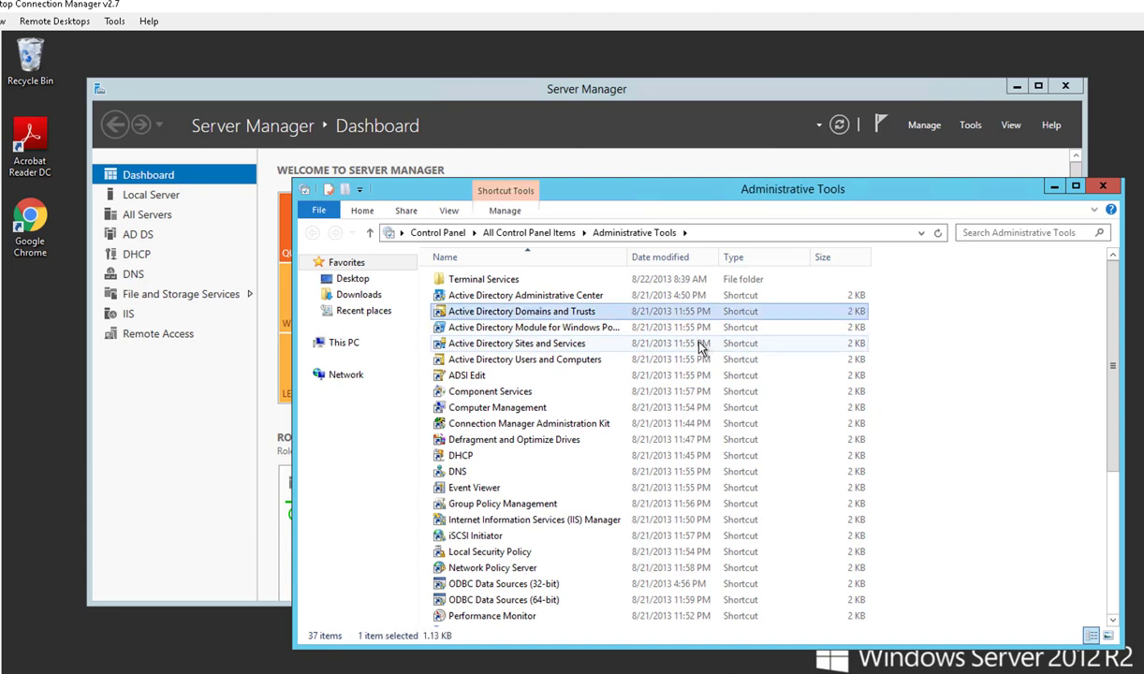
double_click(477, 311)
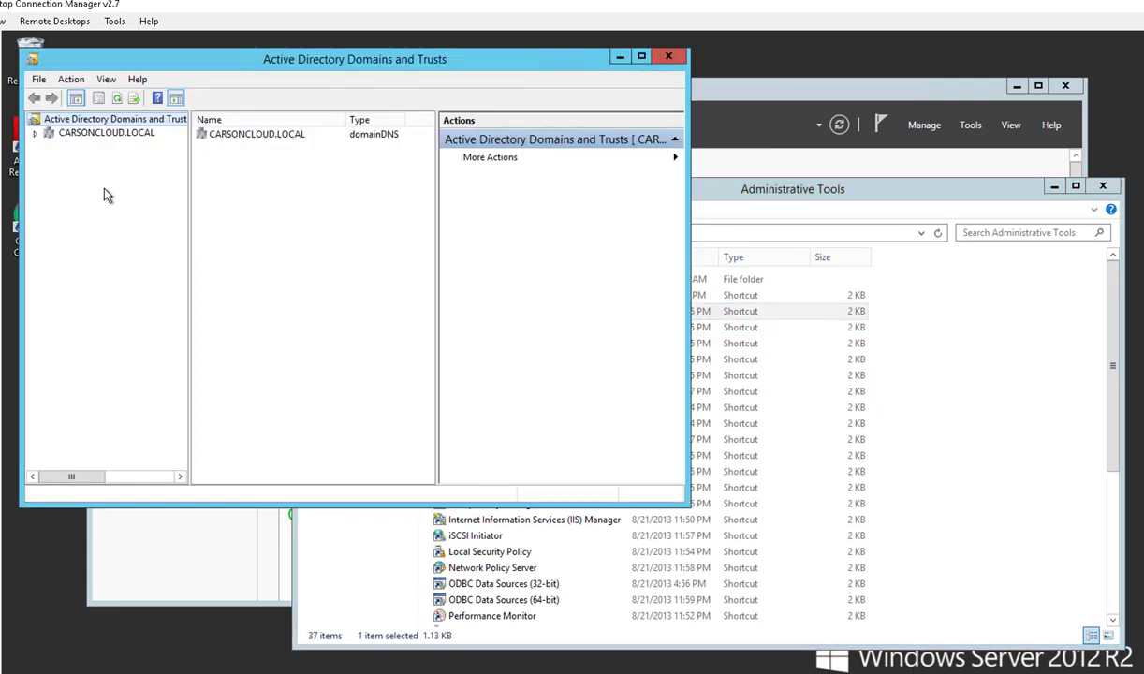
left_click(106, 134)
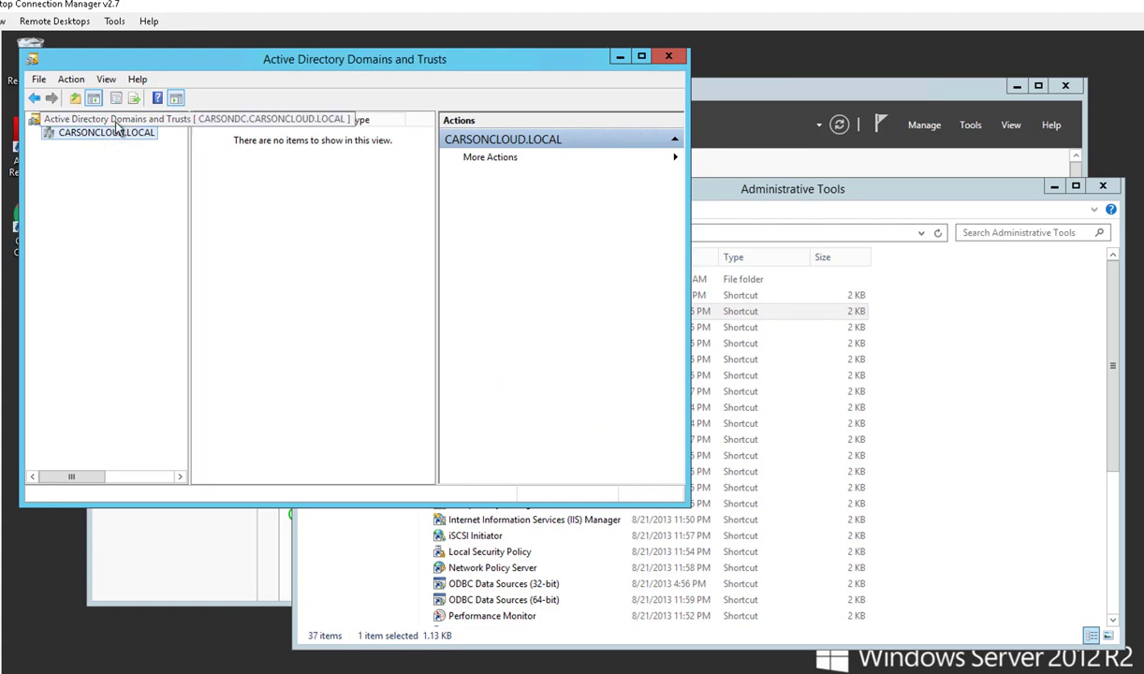
left_click(118, 136)
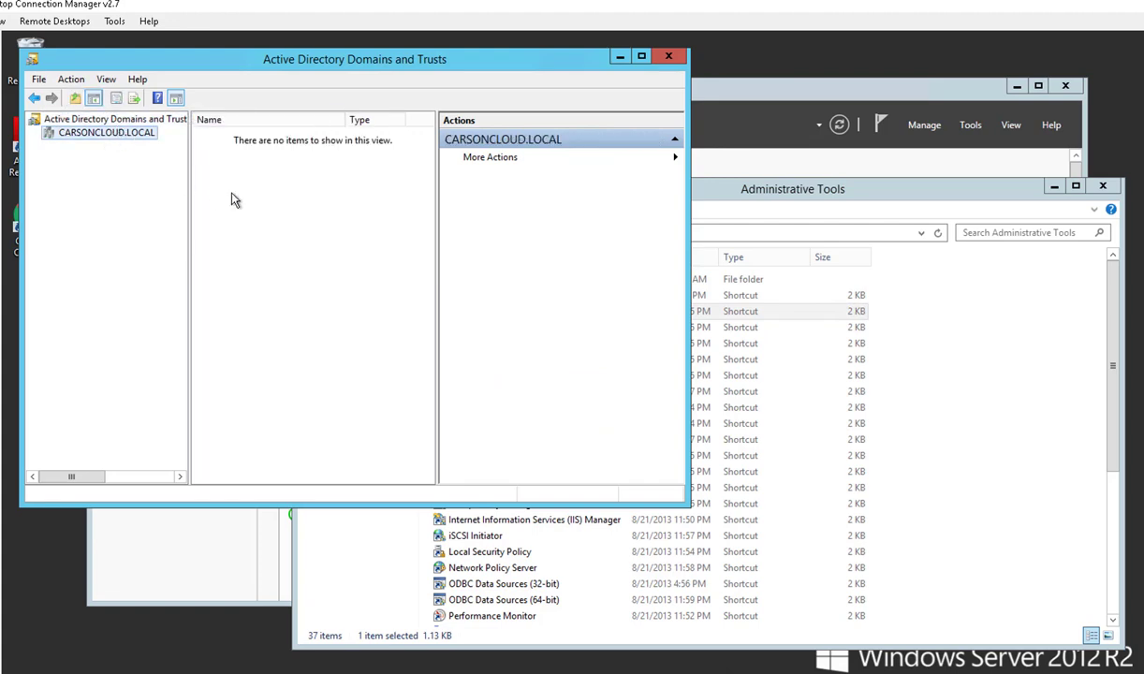
Step: Open Active Directory Users and Computers and browse the CARSONCLOUD.LOCAL domain tree
left_click(766, 330)
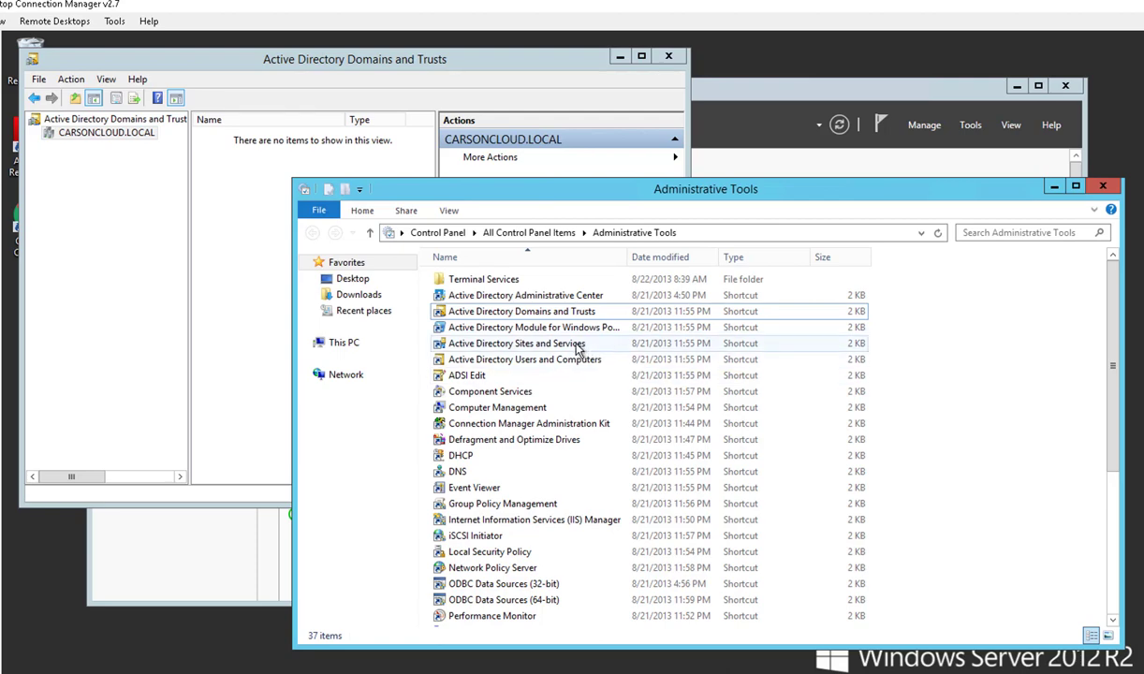
left_click(539, 360)
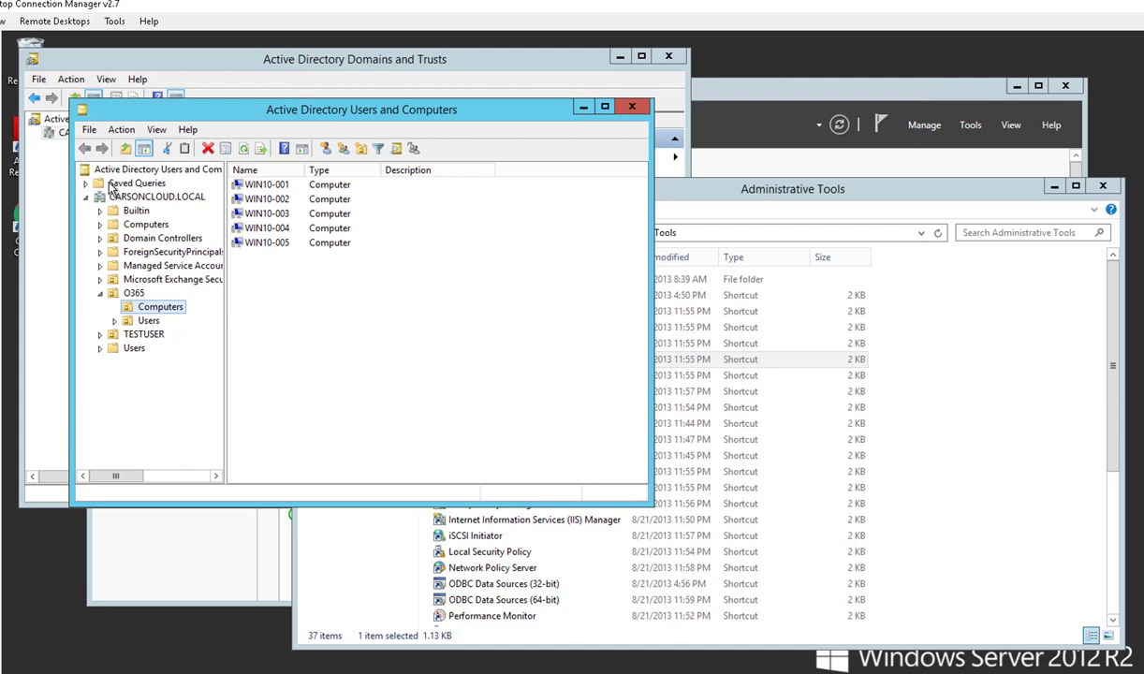
left_click(86, 197)
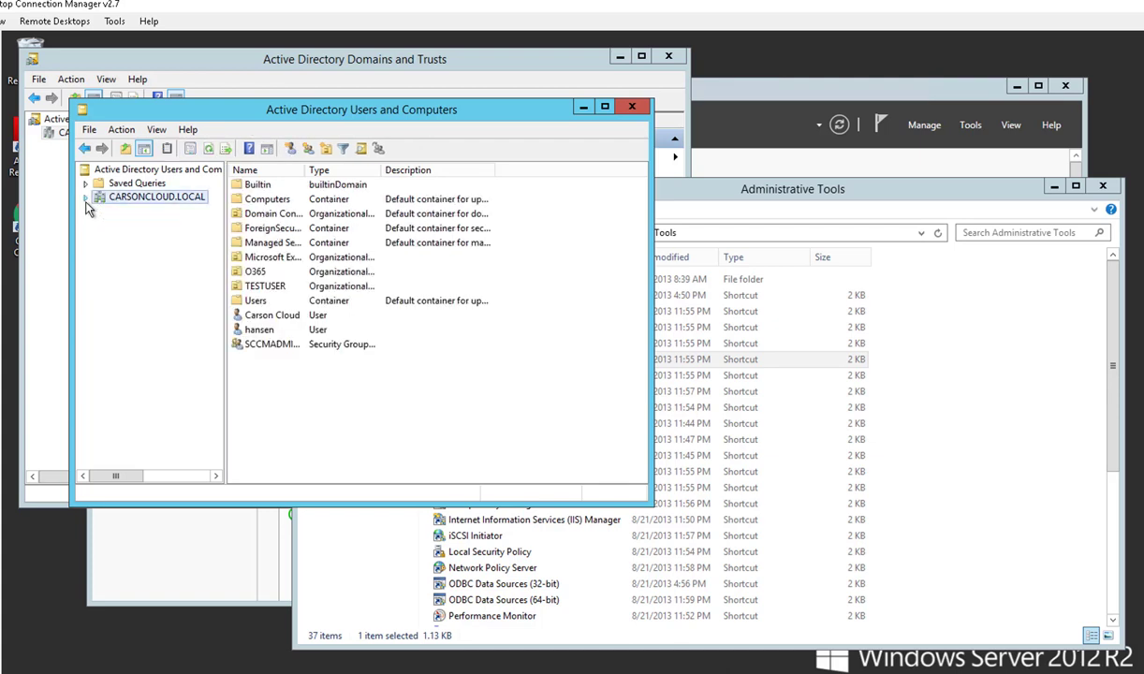
left_click(86, 198)
left_click(86, 198)
left_click(96, 172)
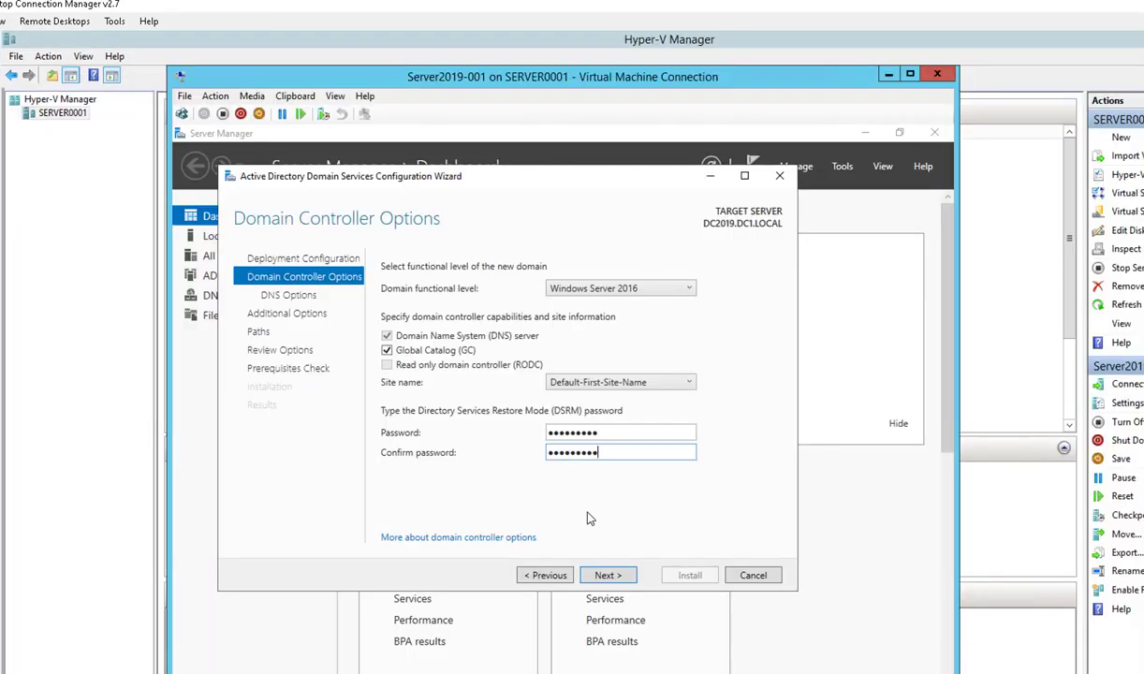
Step: Accept the Domain Controller Options and DNS delegation settings to reach Additional Options
left_click(619, 577)
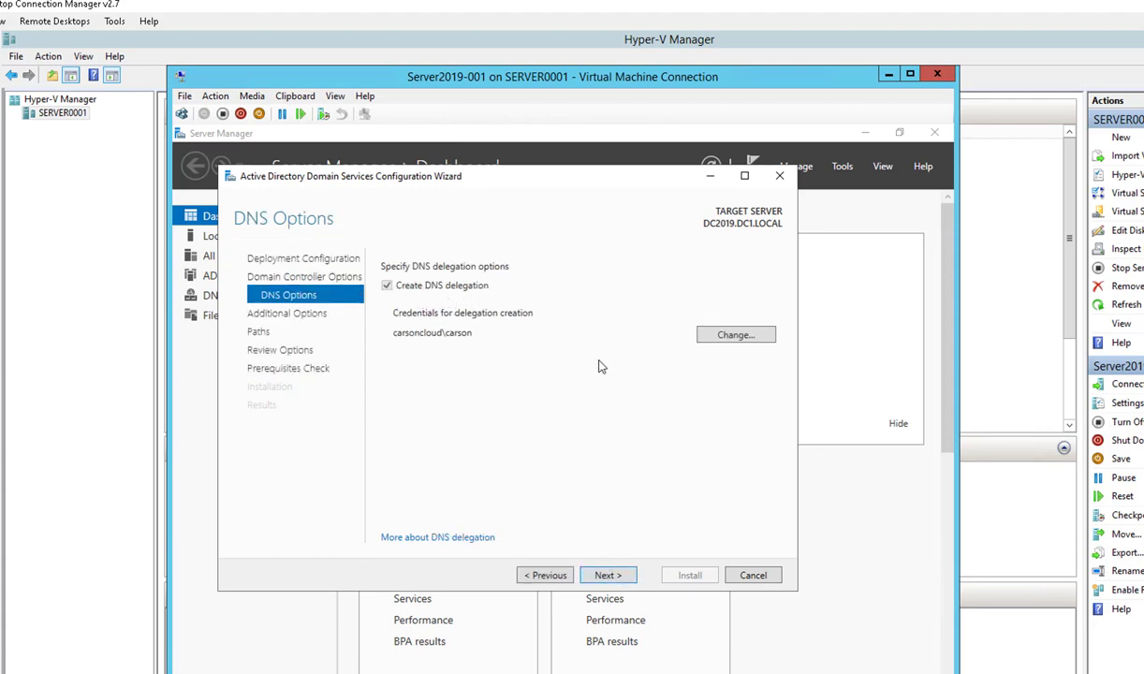
left_click(606, 576)
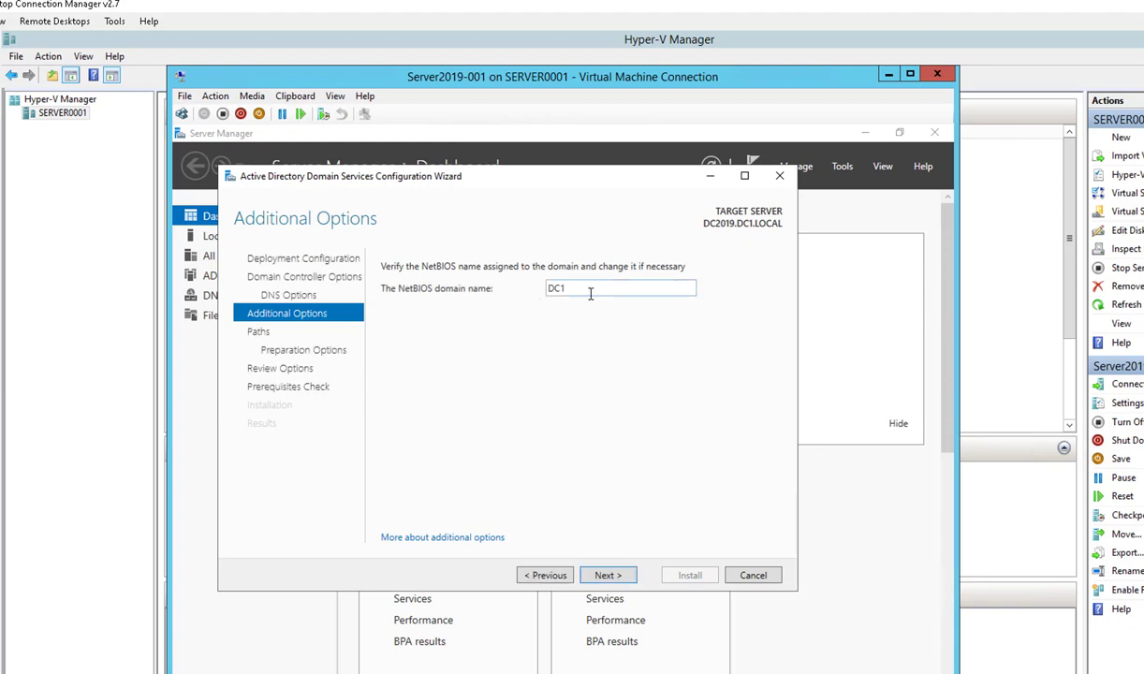
Step: Keep NetBIOS name DC1 and the default NTDS and SYSVOL paths
left_click(618, 576)
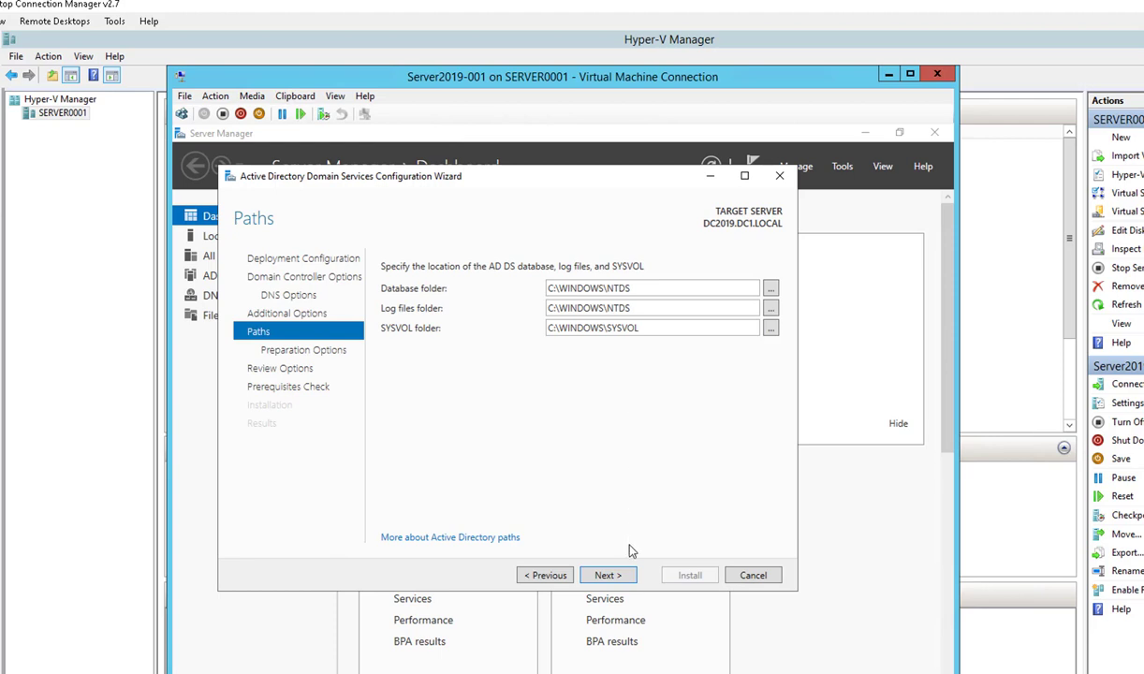
left_click(614, 578)
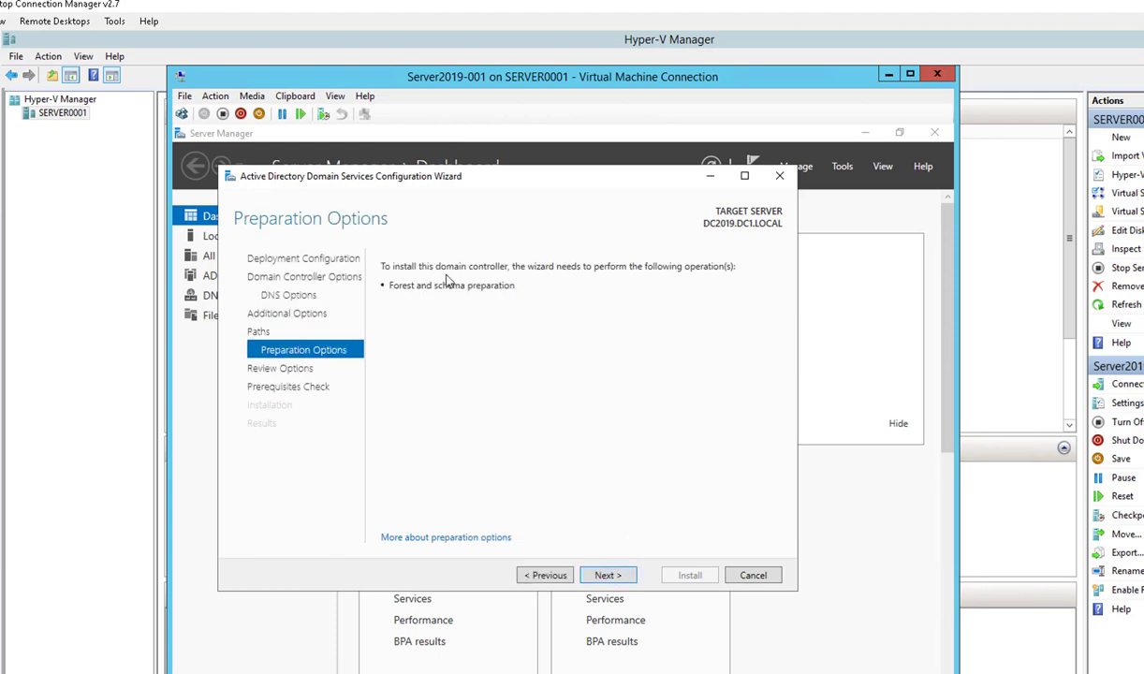
Step: Pass Preparation Options, review the DC1 settings, and run the prerequisites check
left_click(614, 578)
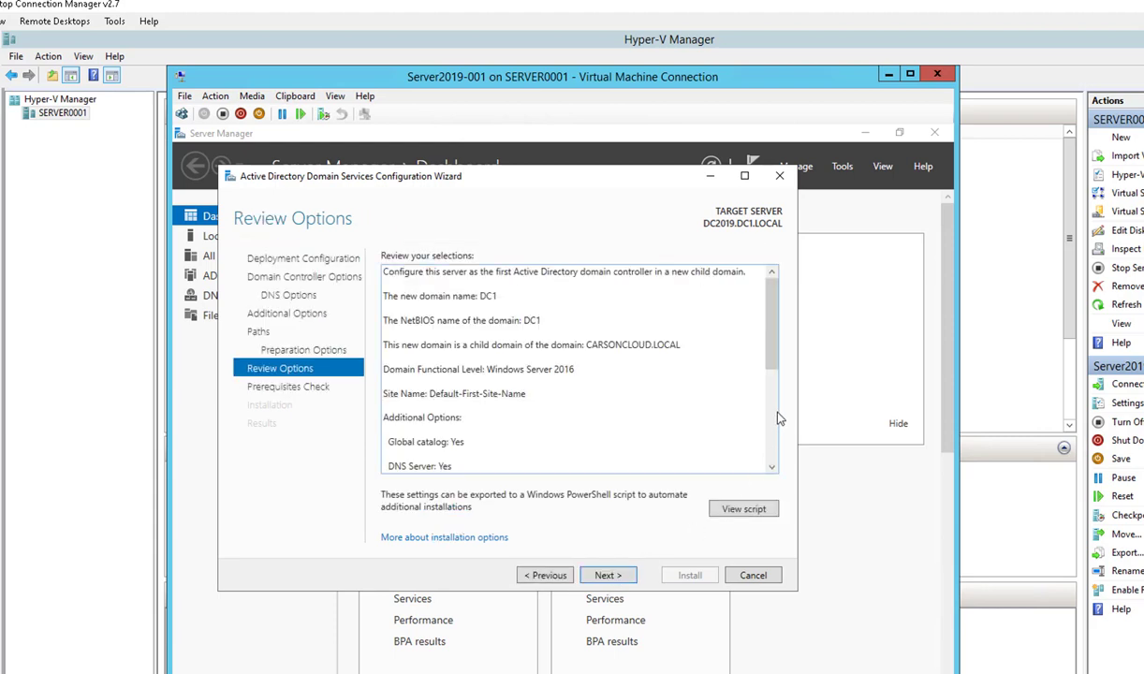
scroll(773, 309, "down", 5)
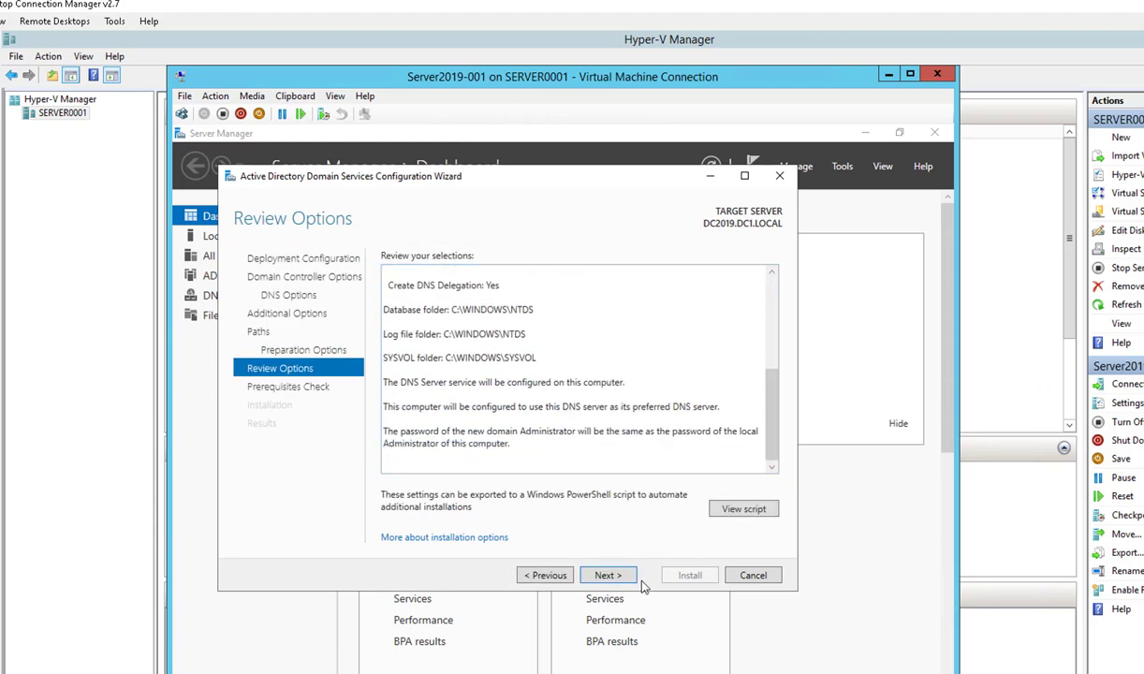
left_click(606, 576)
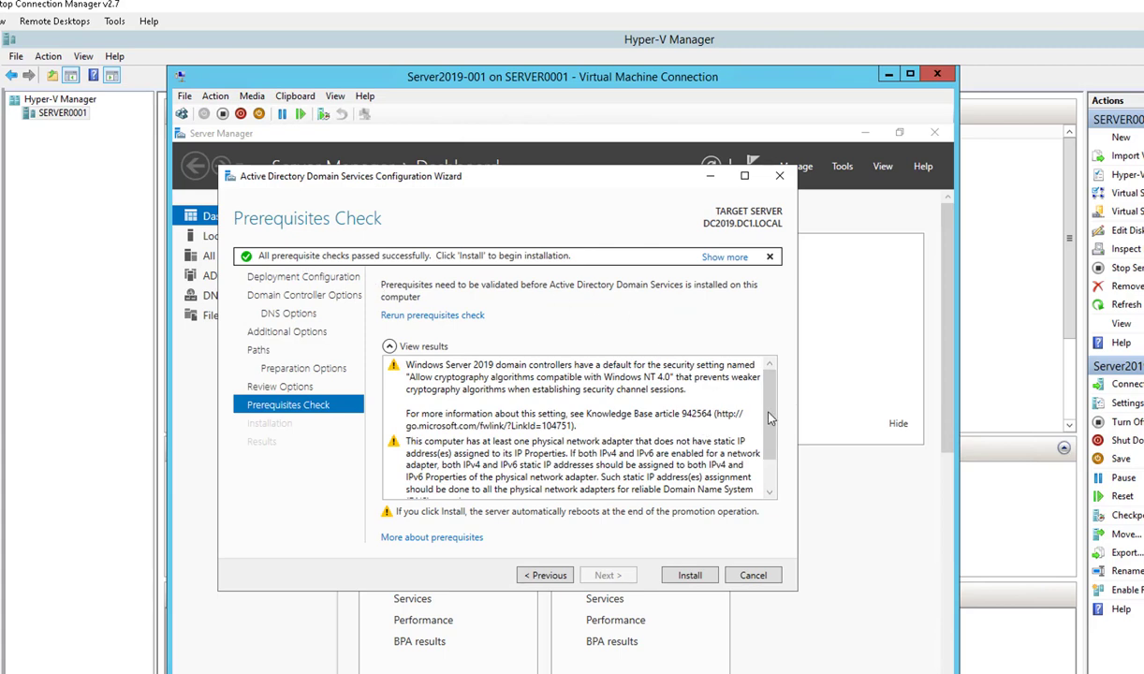
Step: Review the prerequisite check details and install the child domain controller
left_click(725, 257)
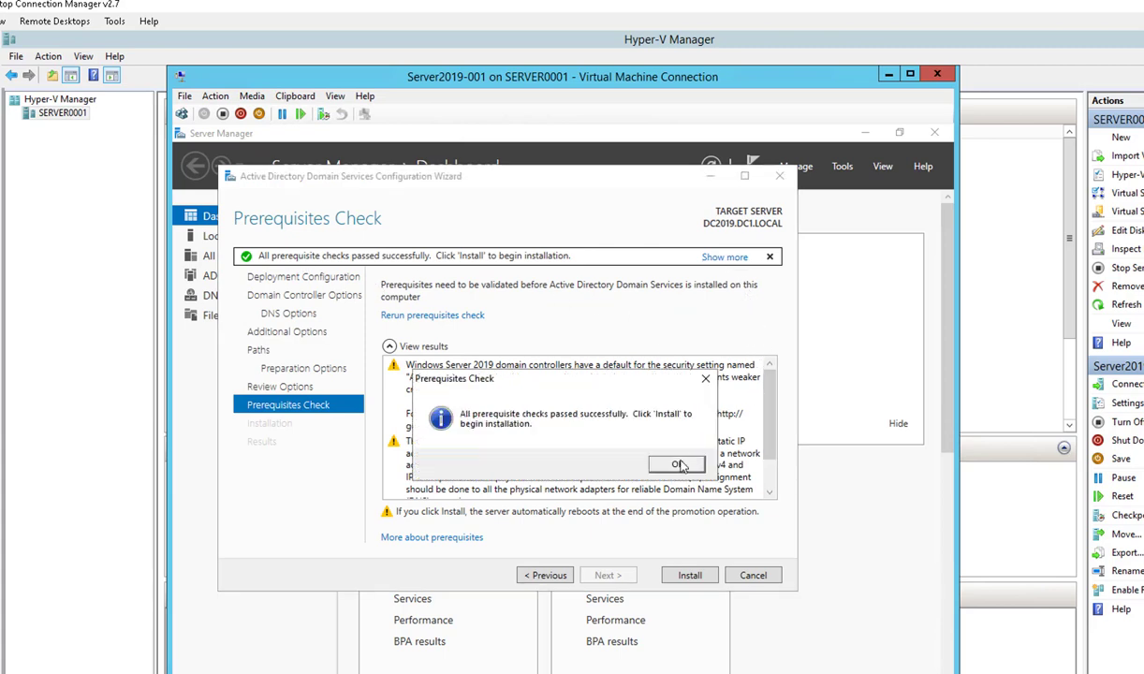
left_click(678, 467)
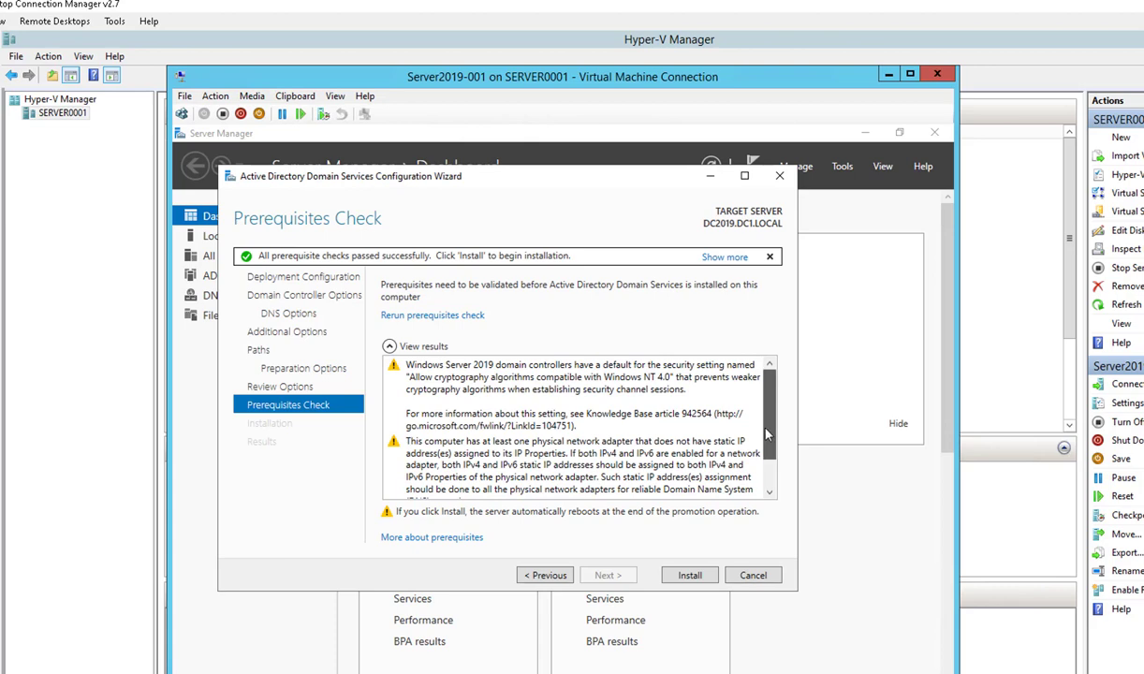
scroll(765, 468, "down", 3)
scroll(763, 433, "up", 3)
left_click(691, 575)
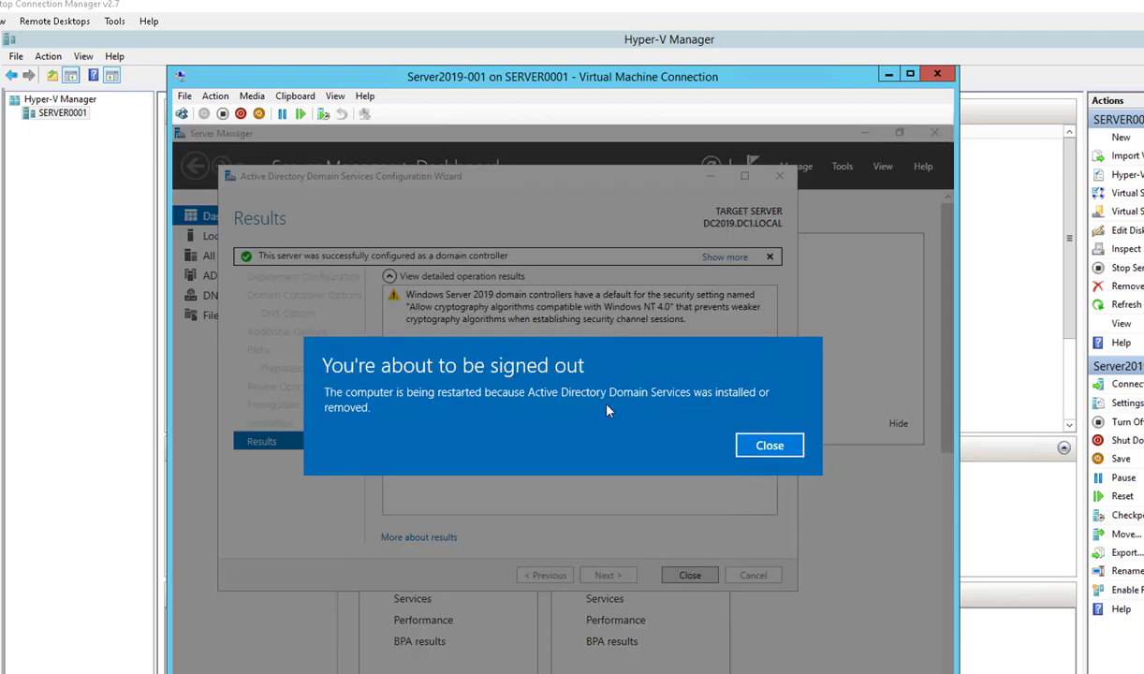
Step: Close the sign-out notice, wizard and Server Manager, then sign in as DC1 Administrator after reboot
left_click(770, 446)
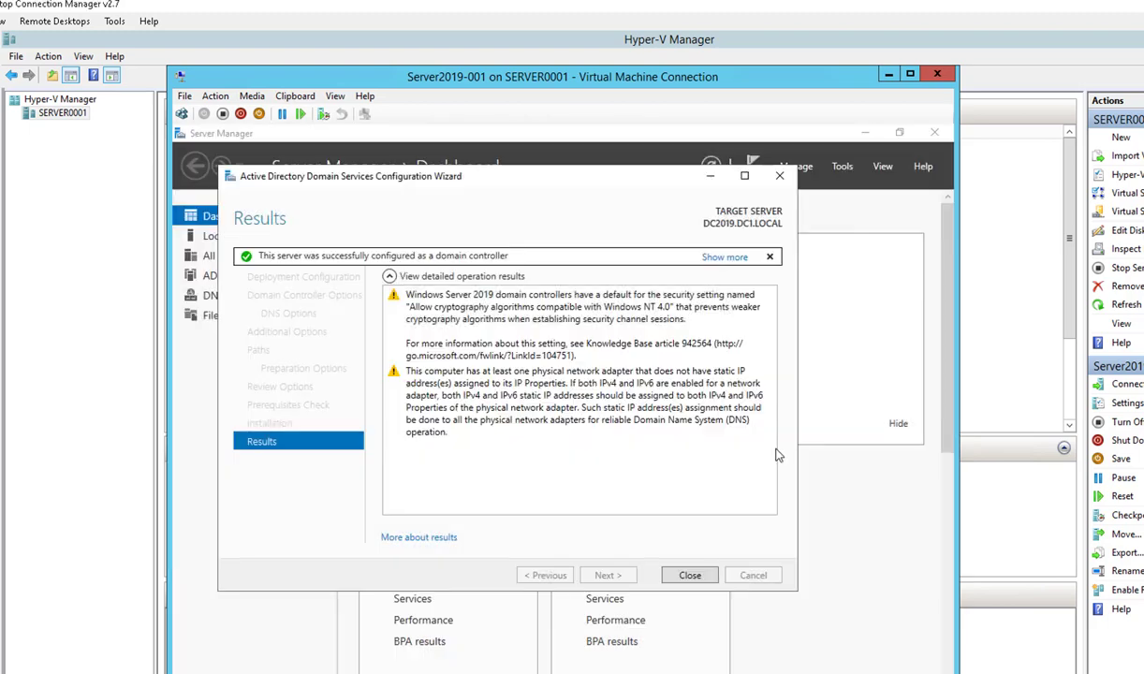
left_click(689, 575)
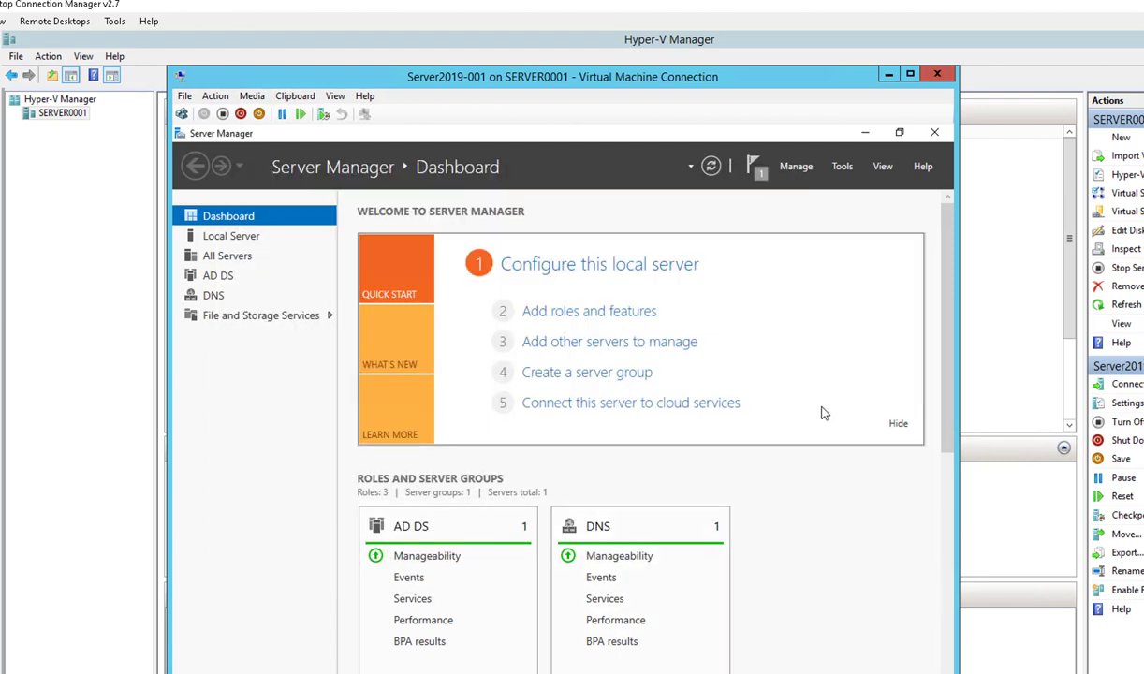
left_click(937, 133)
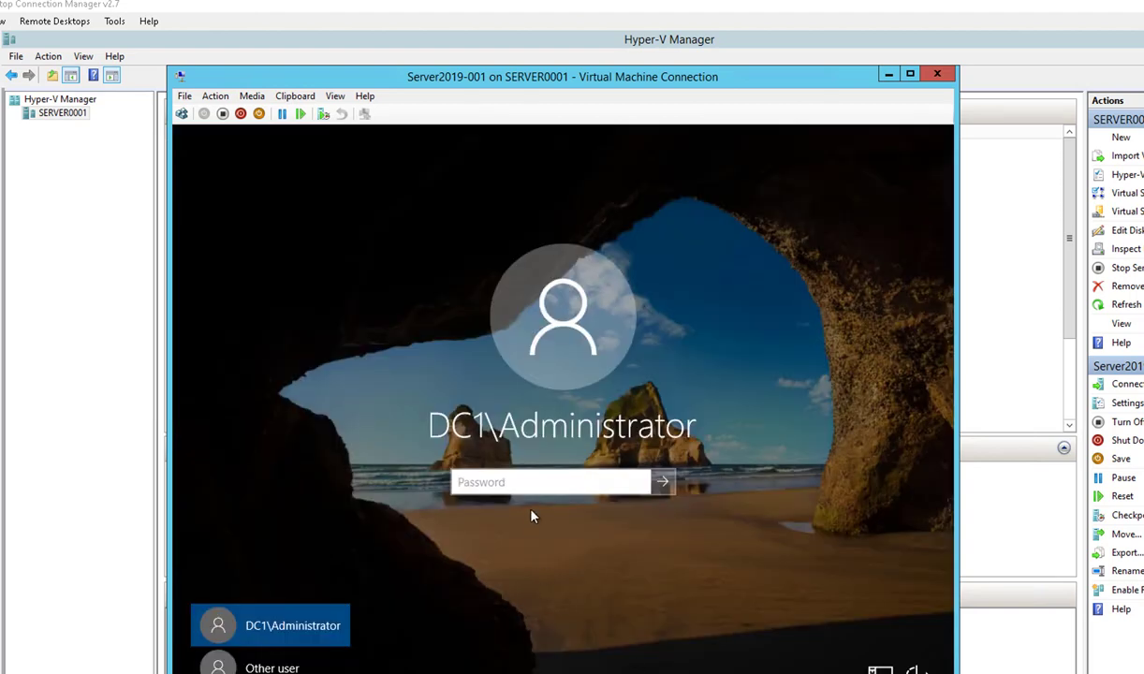
left_click(522, 484)
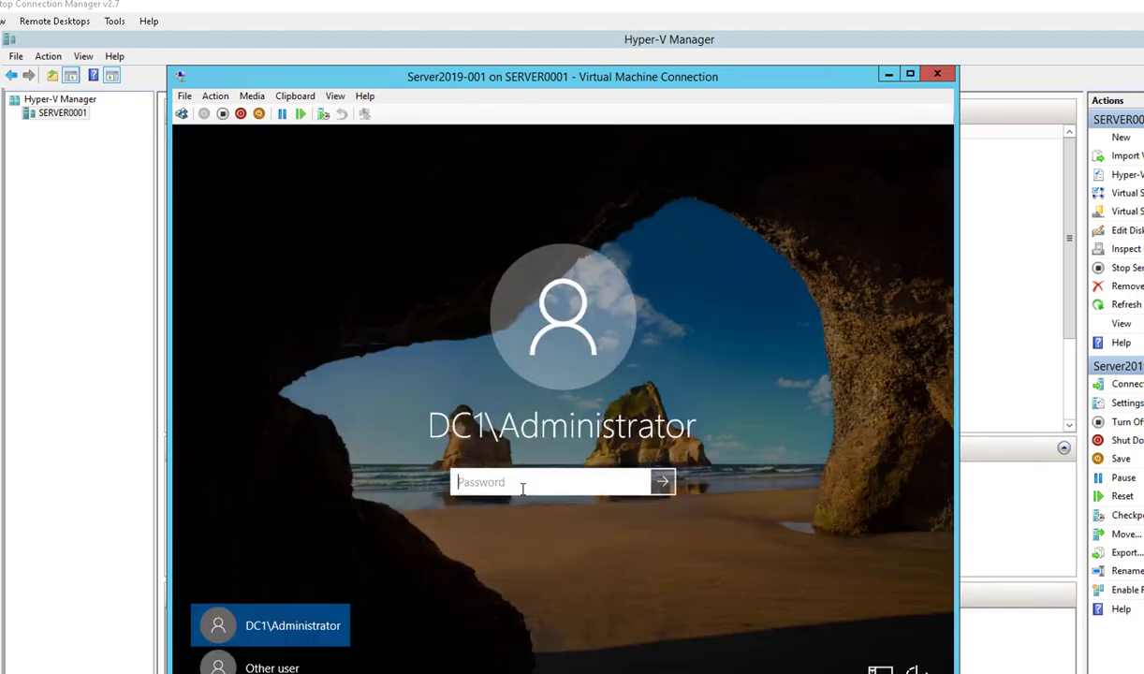
type("P")
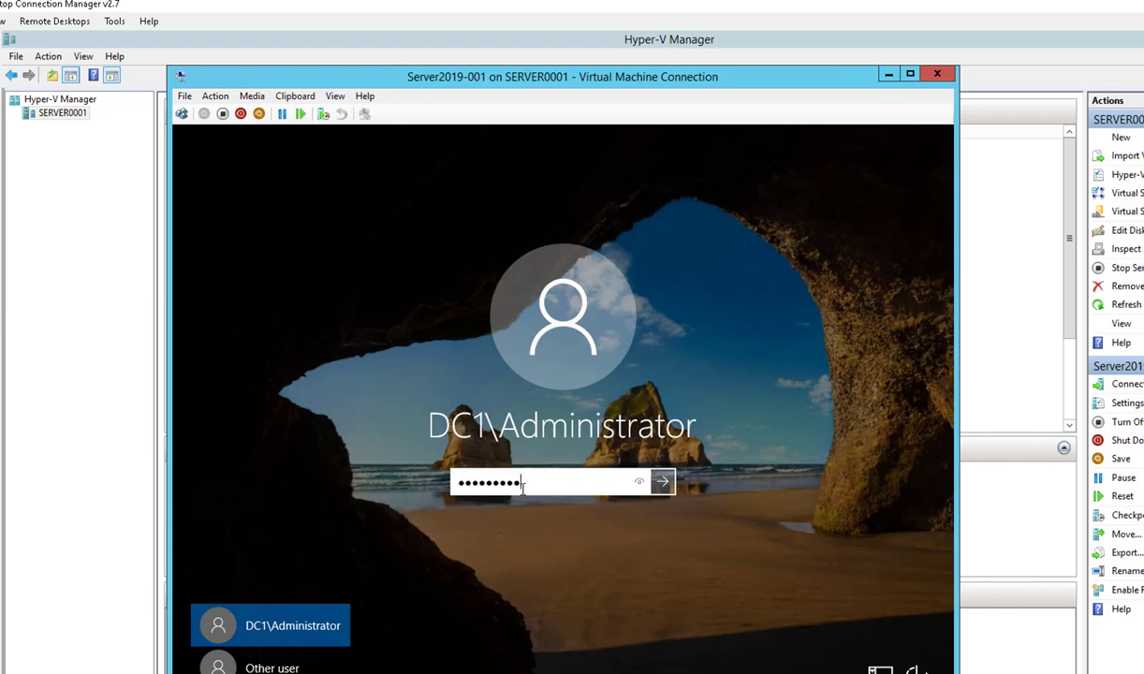
key("Return")
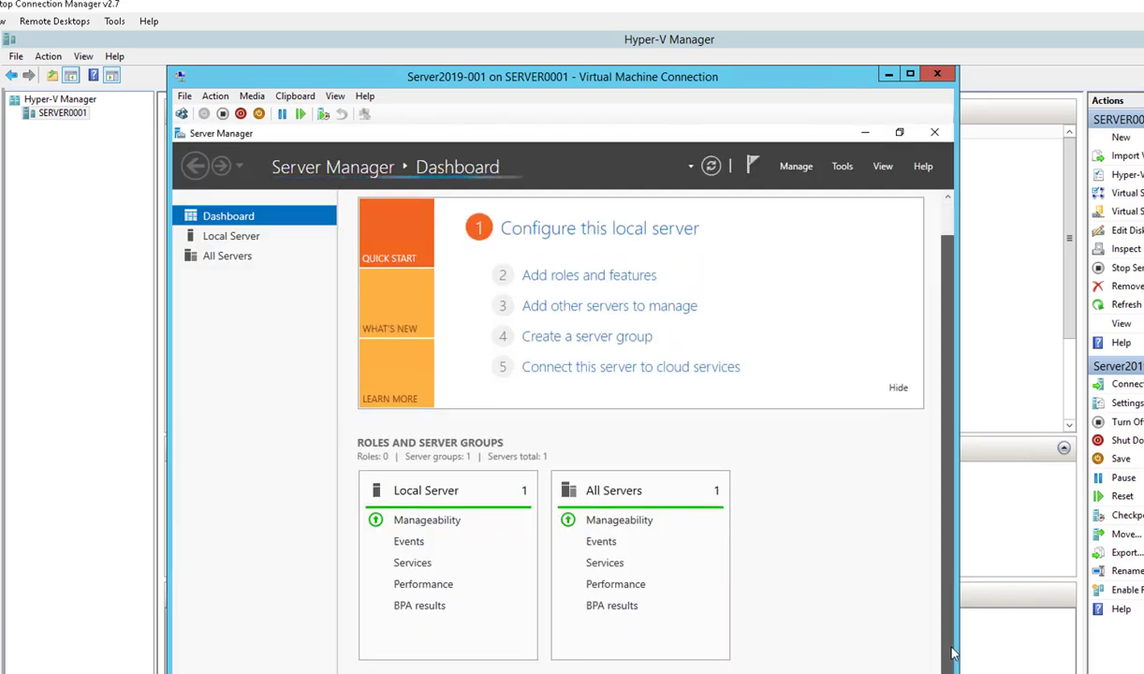
Step: Launch Active Directory Users and Computers from the Tools menu to manage DC1.CARSONCLOUD.LOCAL
left_click(841, 167)
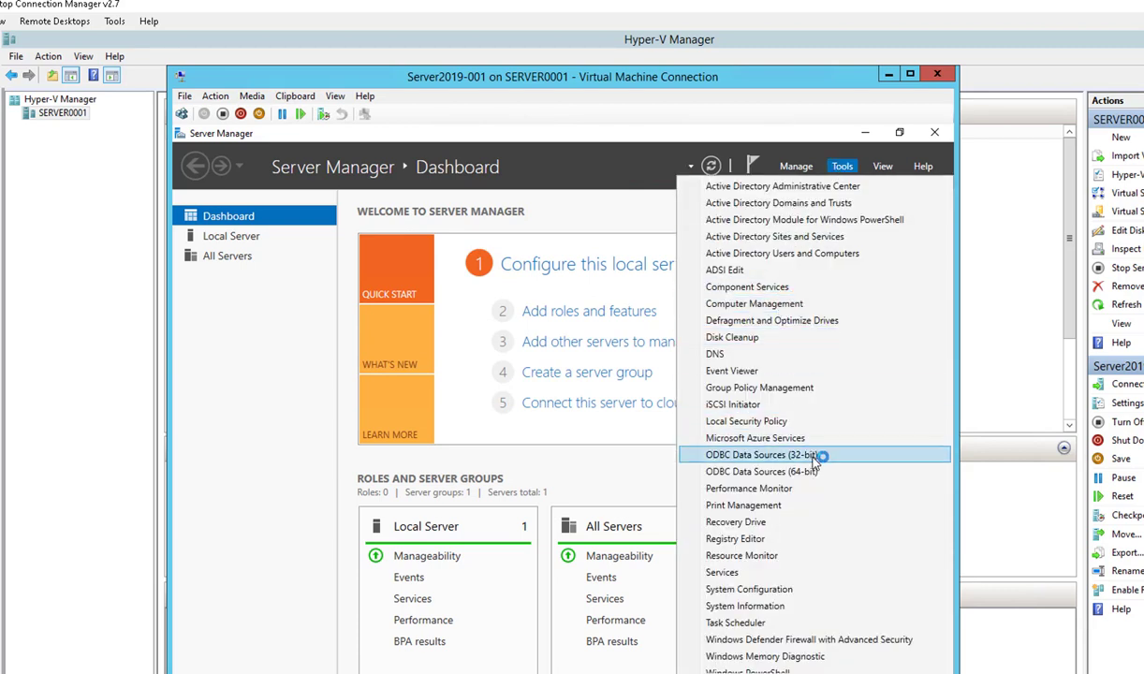
left_click(804, 253)
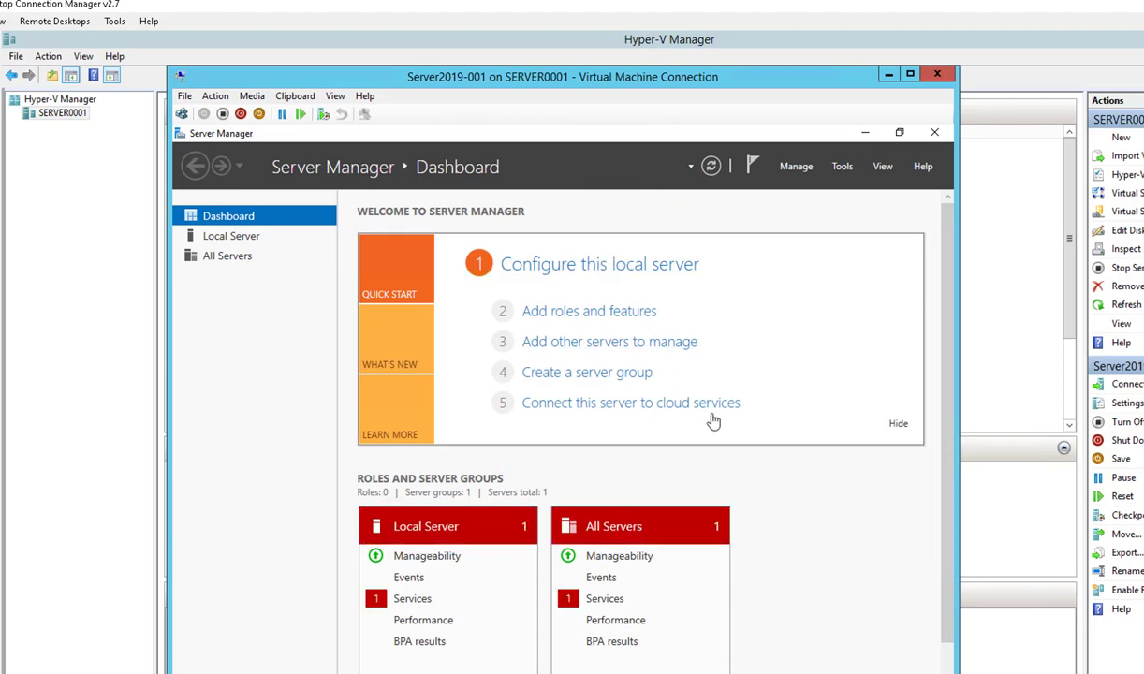
left_click(839, 167)
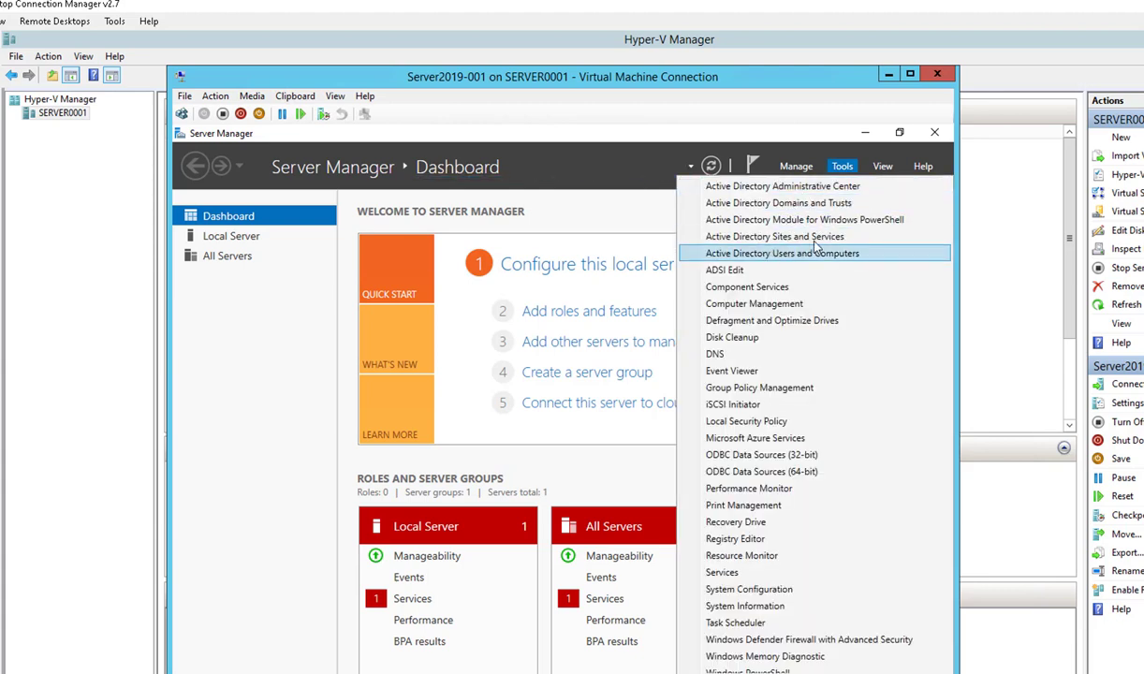
left_click(598, 167)
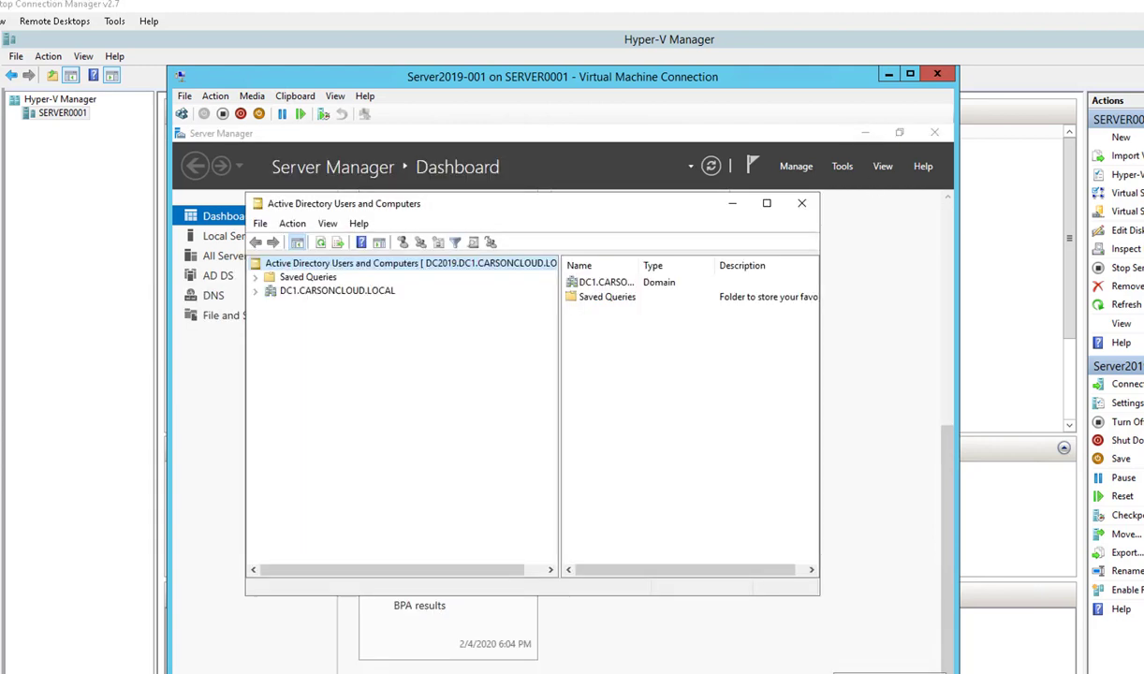
Step: Expand the DC1.CARSONCLOUD.LOCAL domain and begin, then cancel, a domain change
left_click(326, 290)
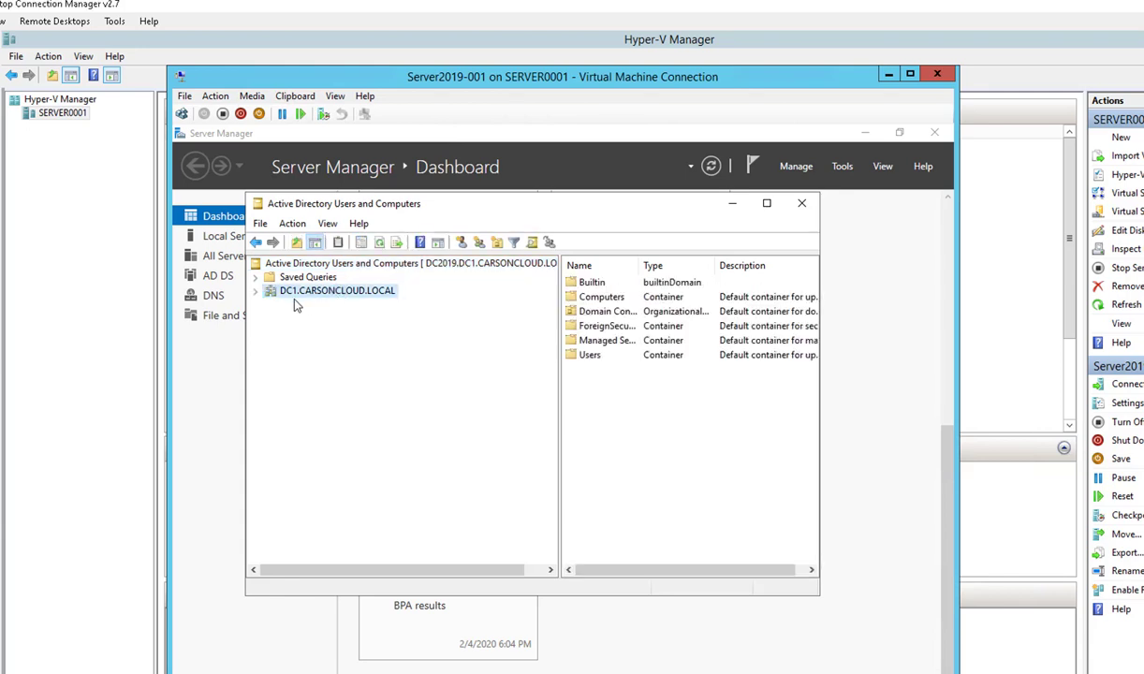
left_click(254, 292)
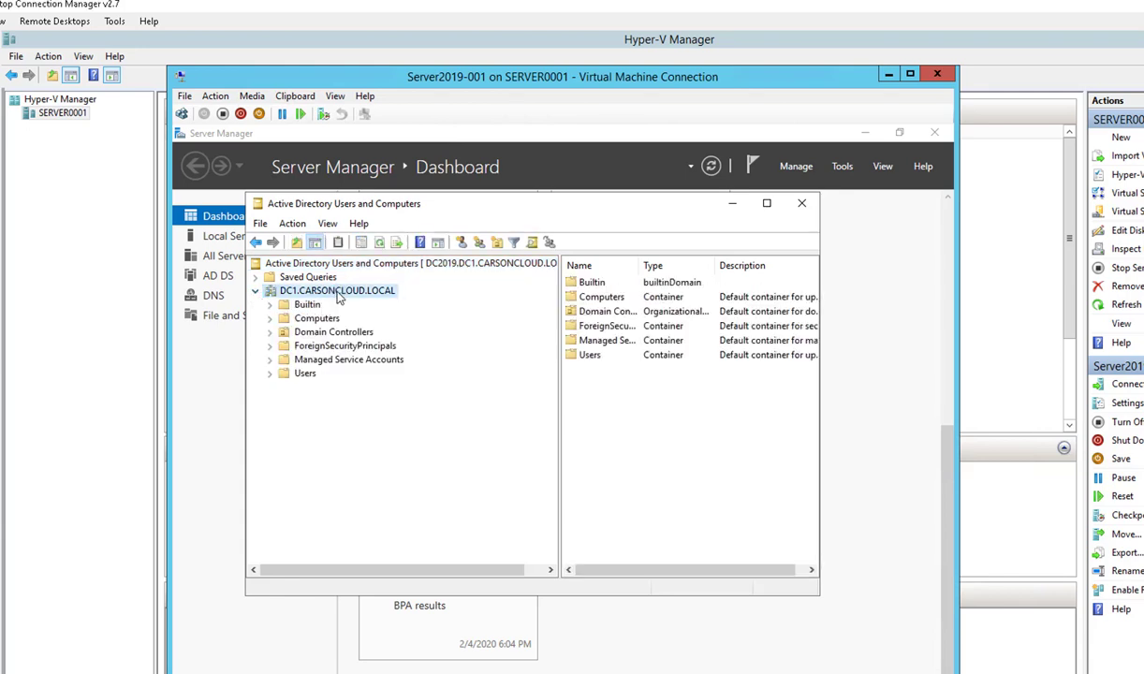
right_click(338, 294)
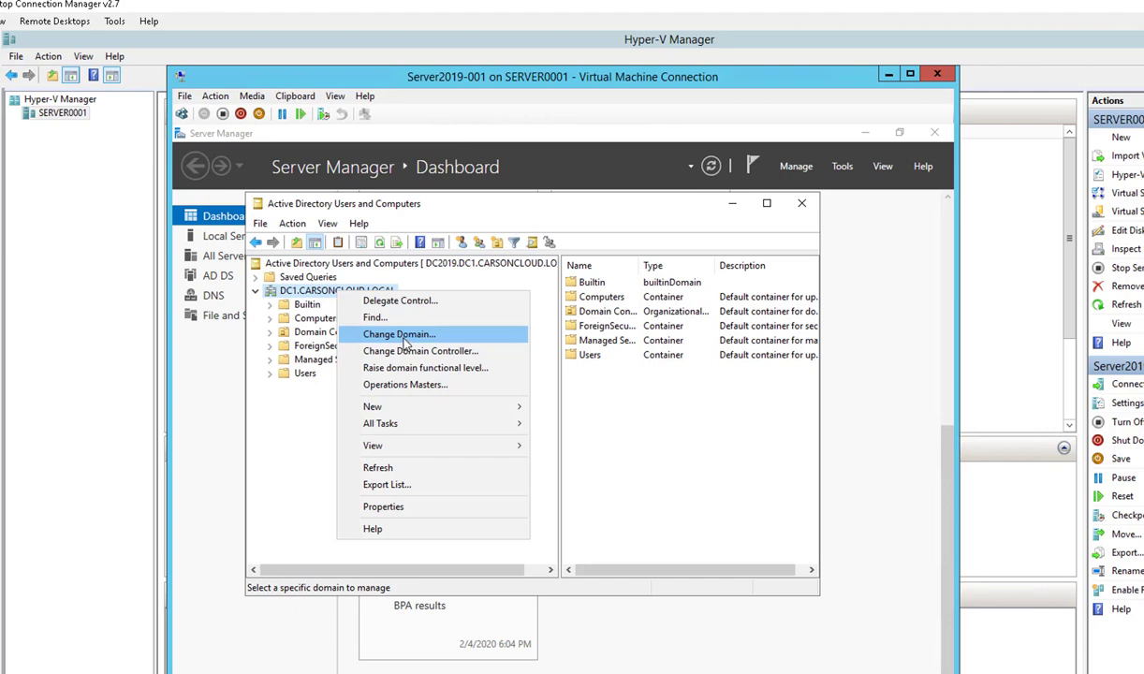
left_click(400, 334)
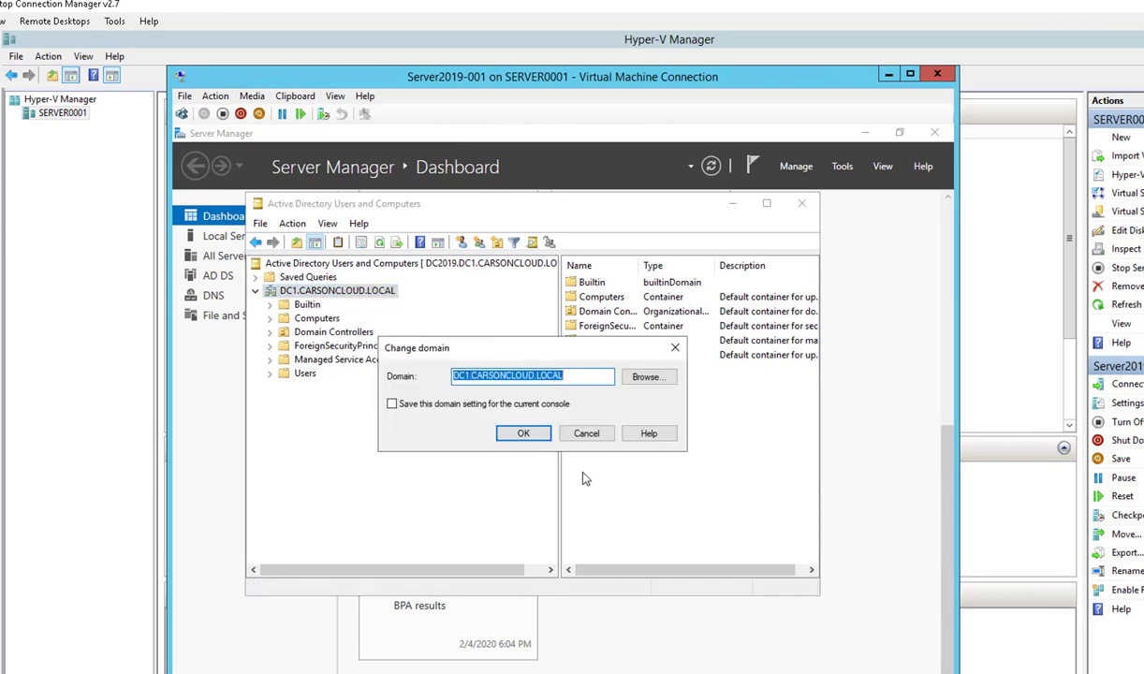
left_click(586, 433)
Step: Change the managed domain to parent CARSONCLOUD.LOCAL and expand its containers and OUs
right_click(378, 296)
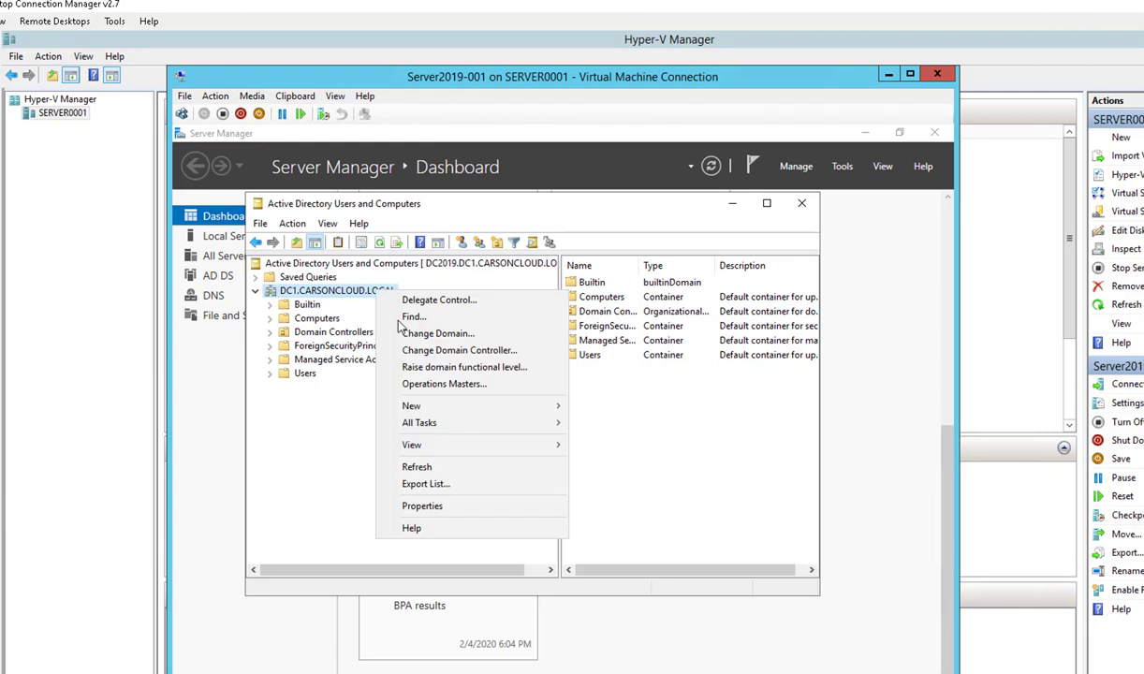
left_click(426, 332)
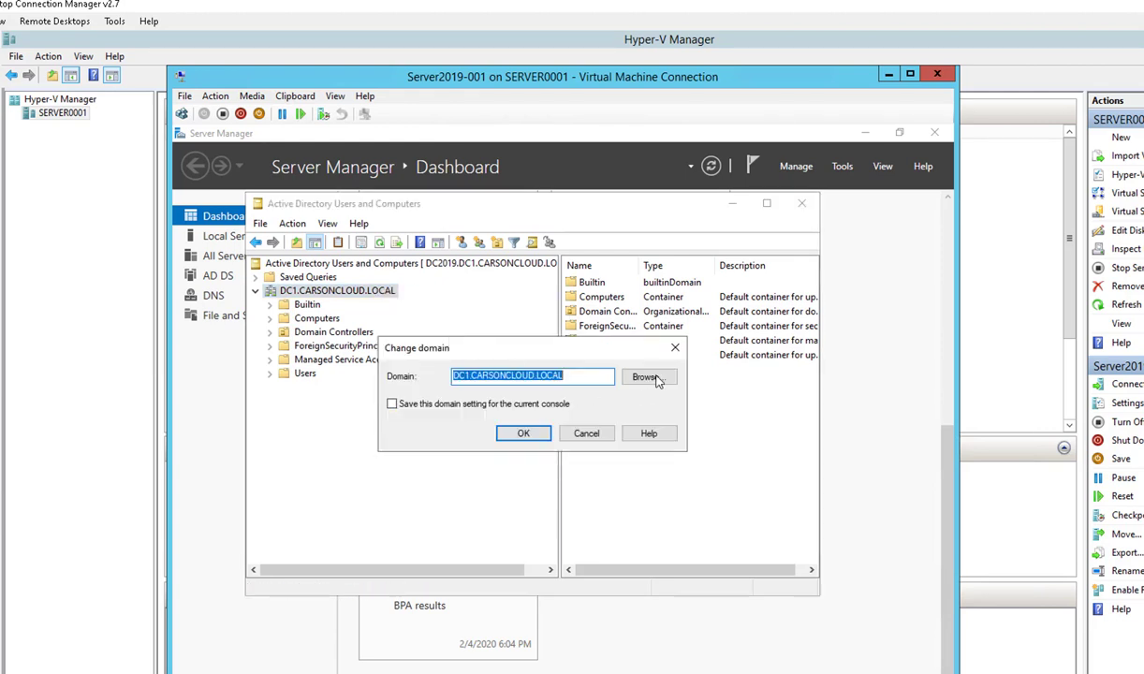
left_click(641, 377)
left_click(493, 440)
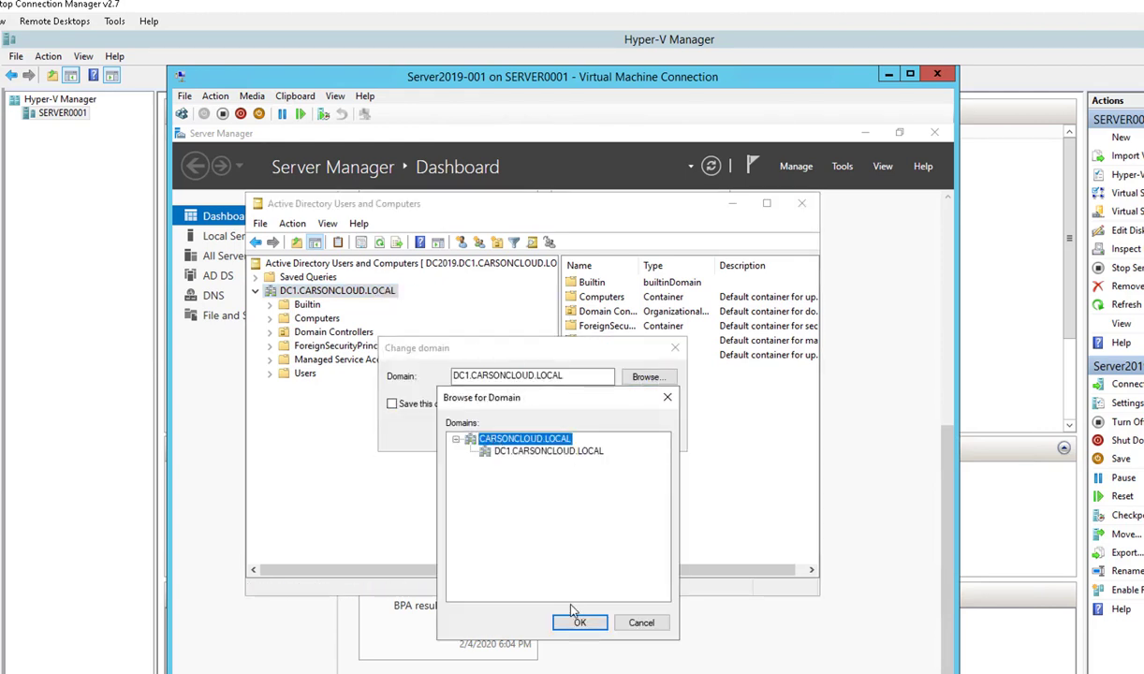
left_click(578, 621)
left_click(523, 433)
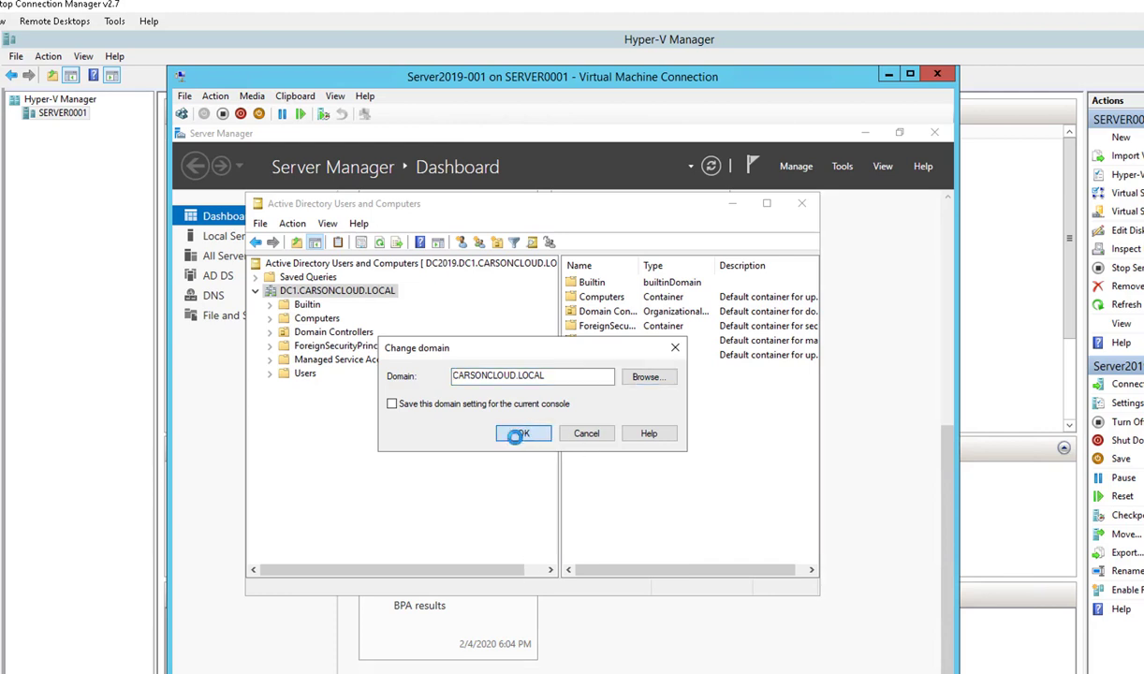
left_click(309, 292)
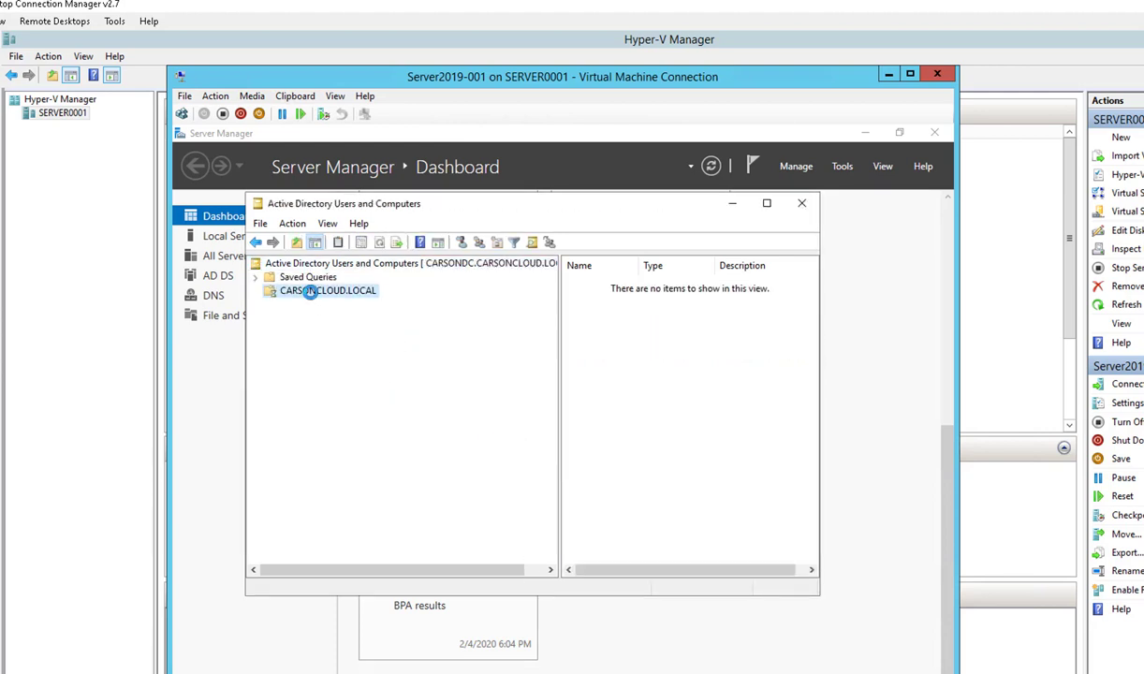
left_click(255, 291)
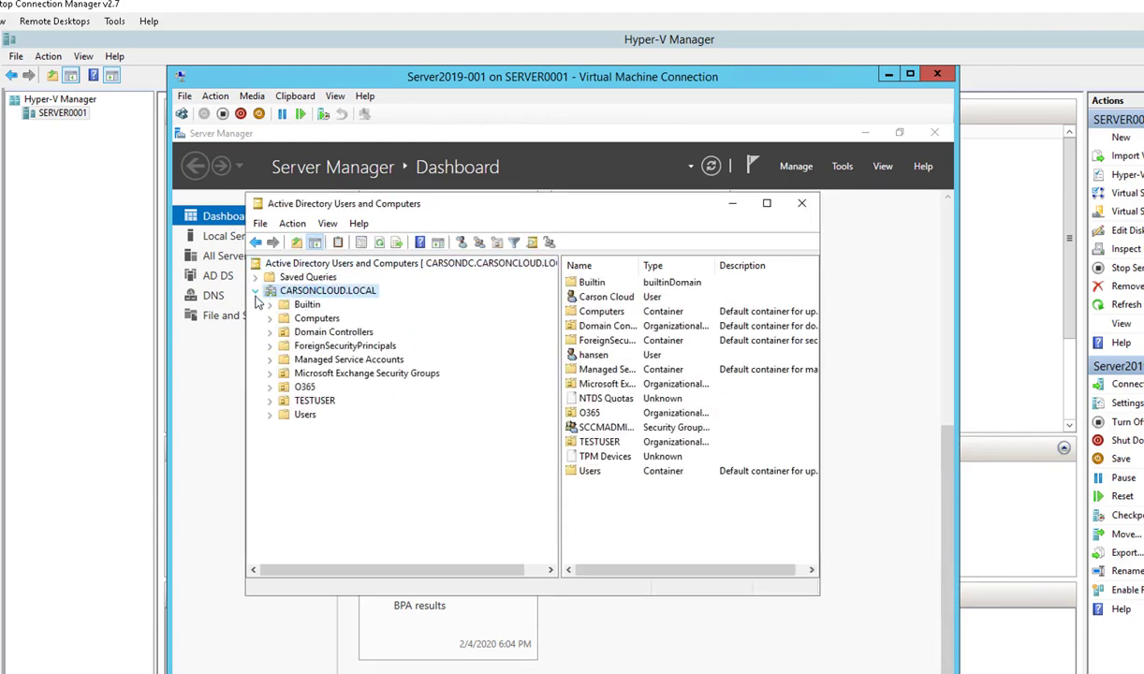
Step: Check which domain controller serves CARSONCLOUD.LOCAL, leaving it unchanged
right_click(331, 296)
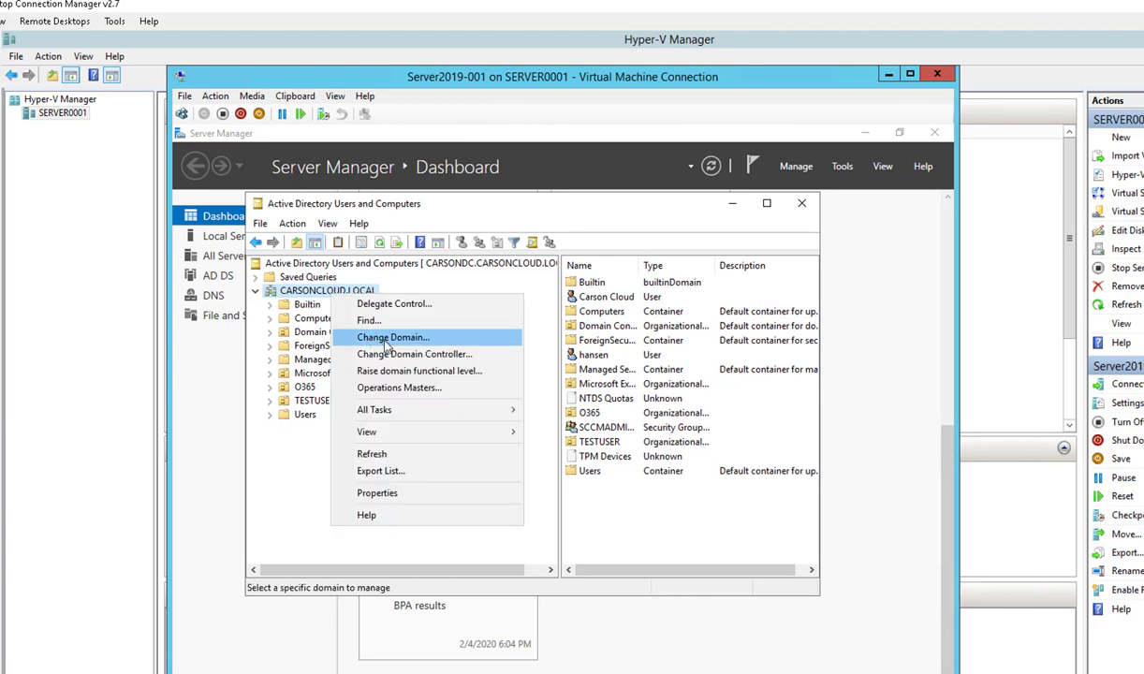
left_click(395, 358)
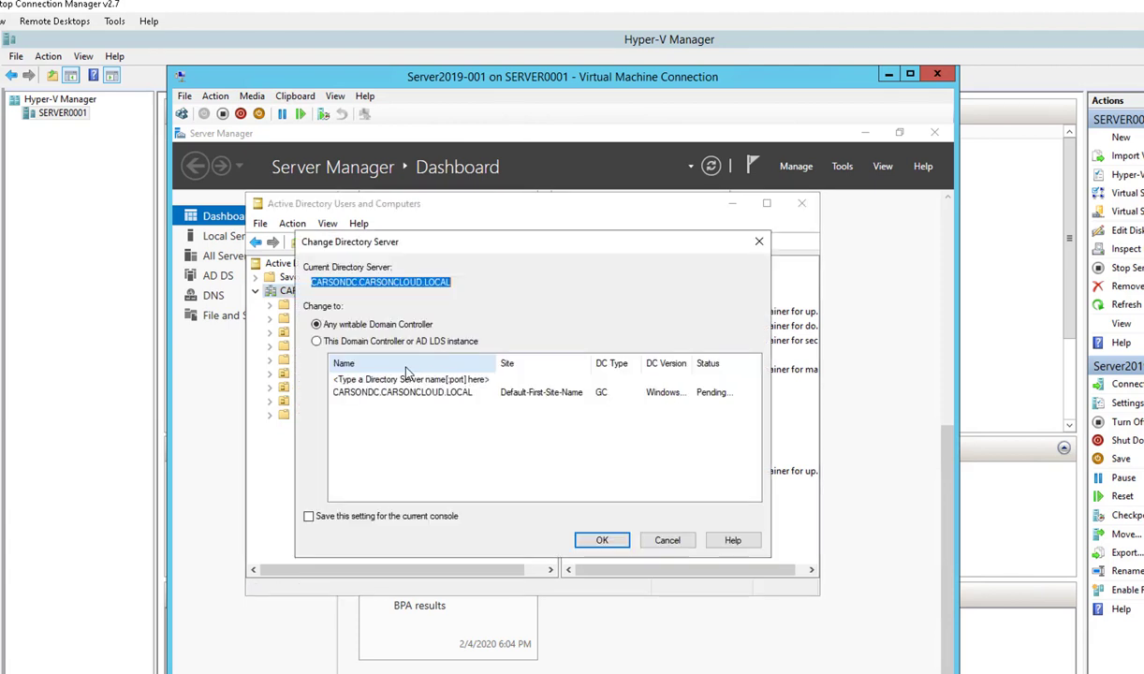
left_click(653, 516)
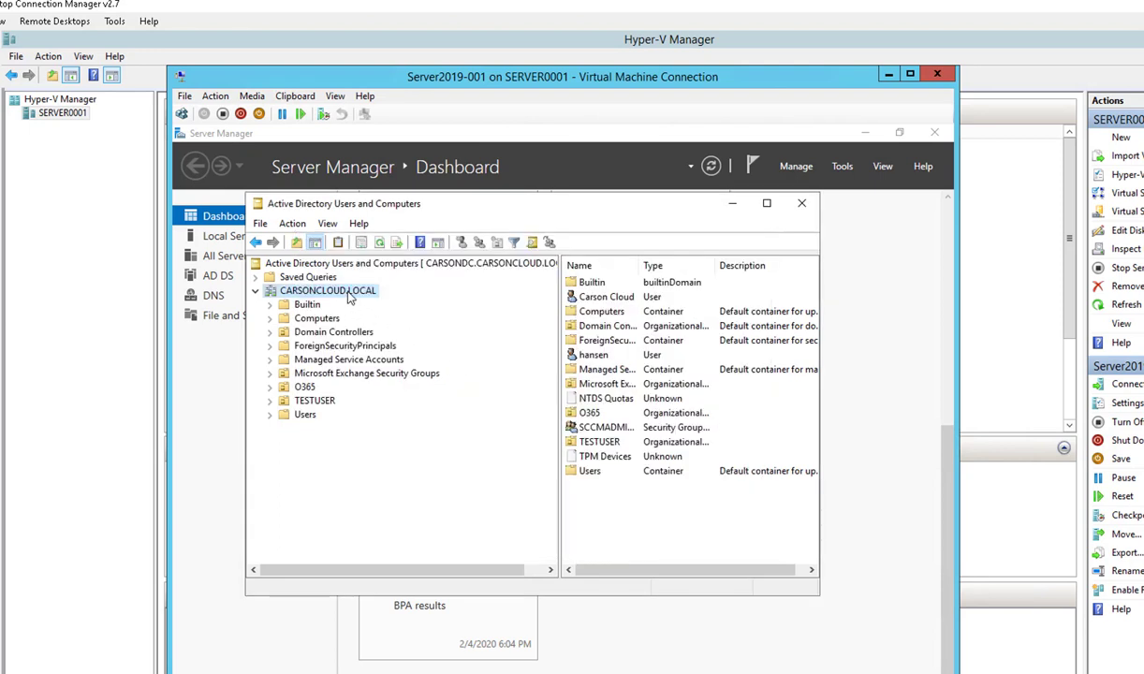
Step: Change the managed domain back to child domain DC1.CARSONCLOUD.LOCAL
right_click(349, 296)
left_click(393, 329)
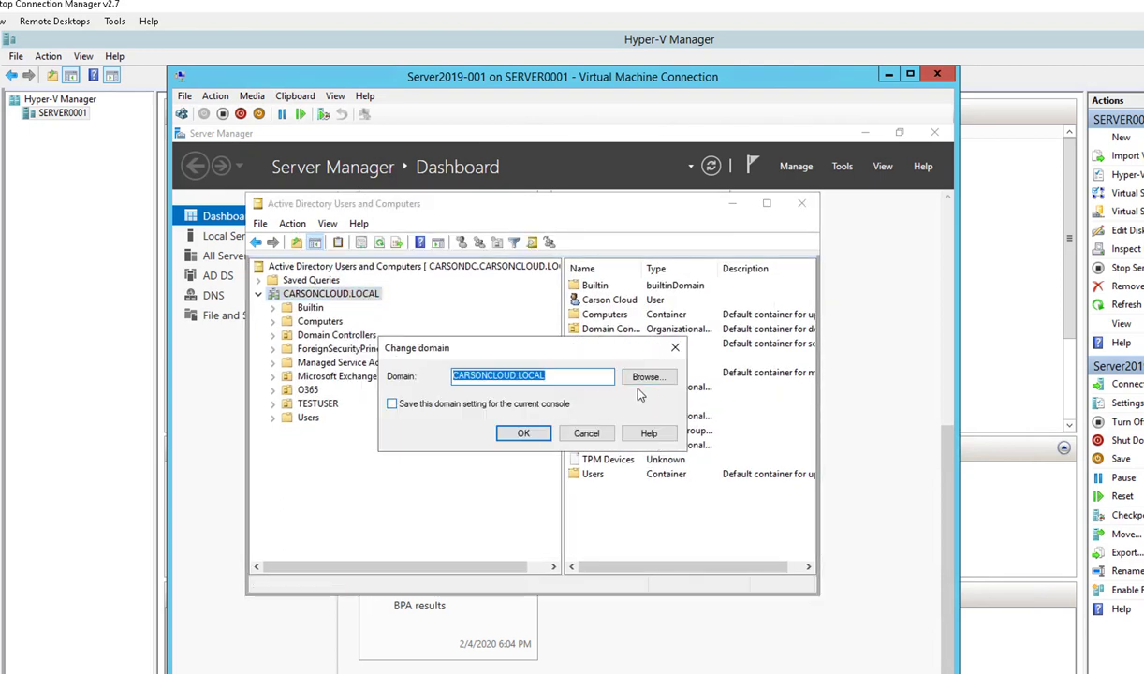
left_click(645, 377)
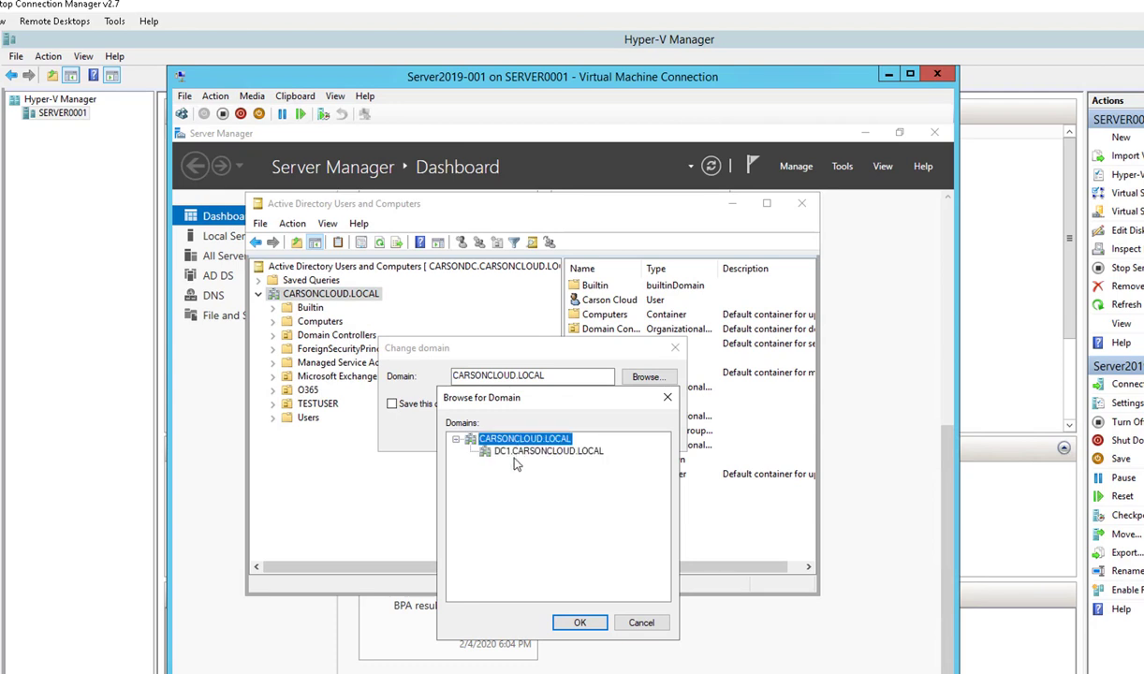
left_click(522, 453)
left_click(583, 621)
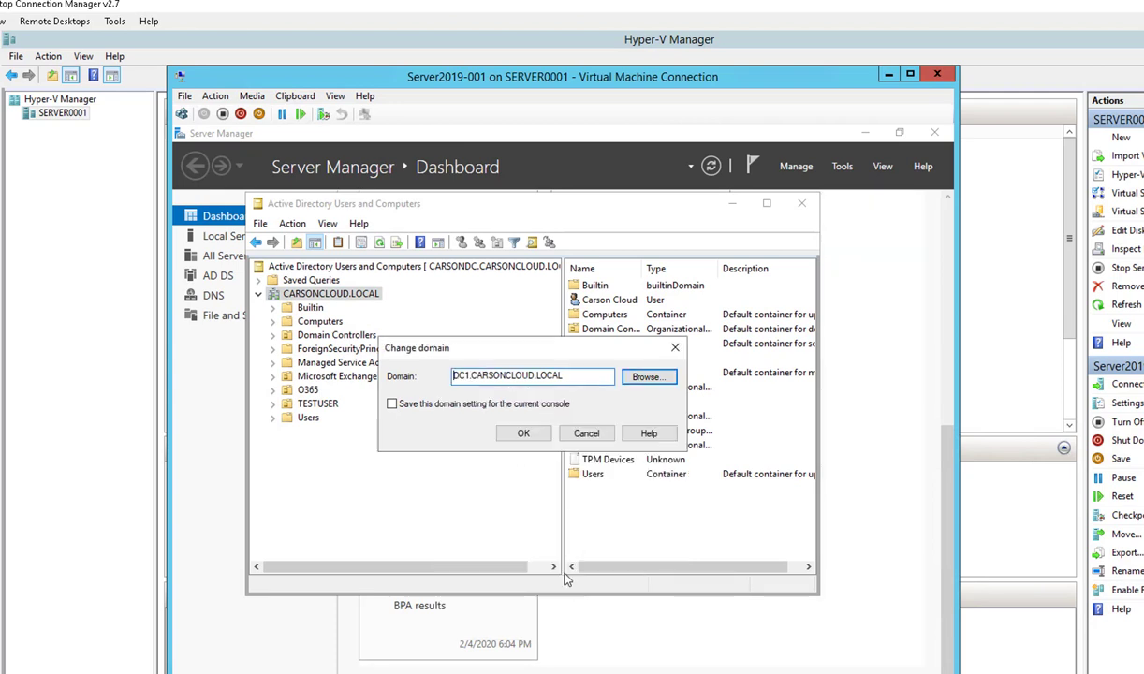
left_click(537, 438)
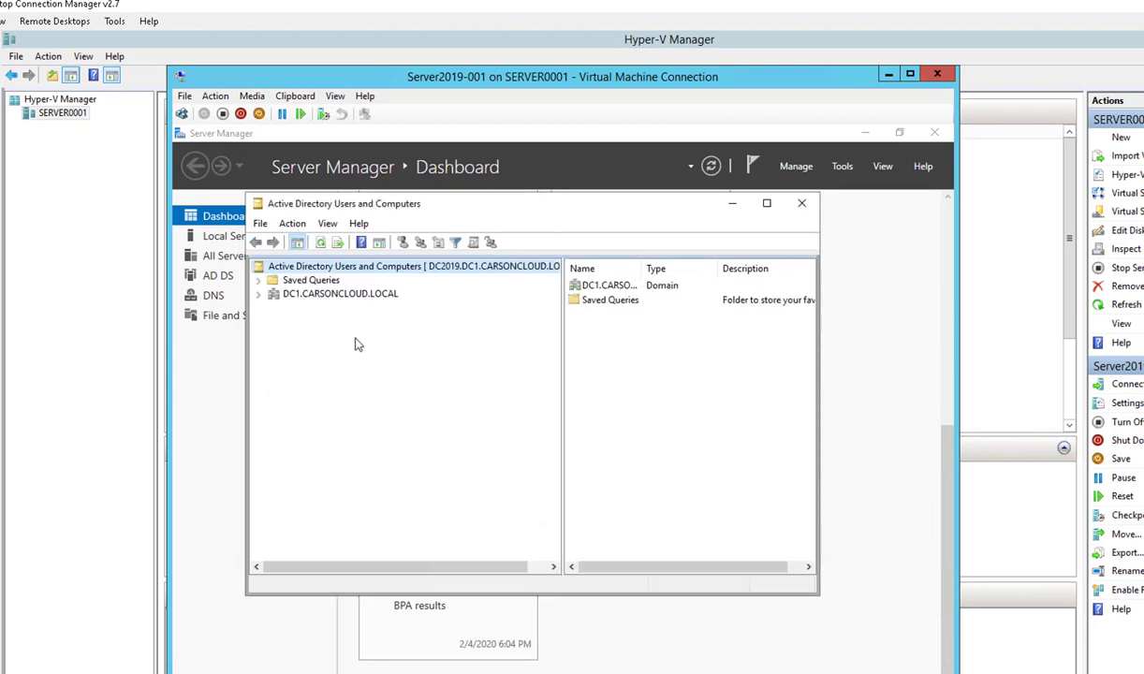